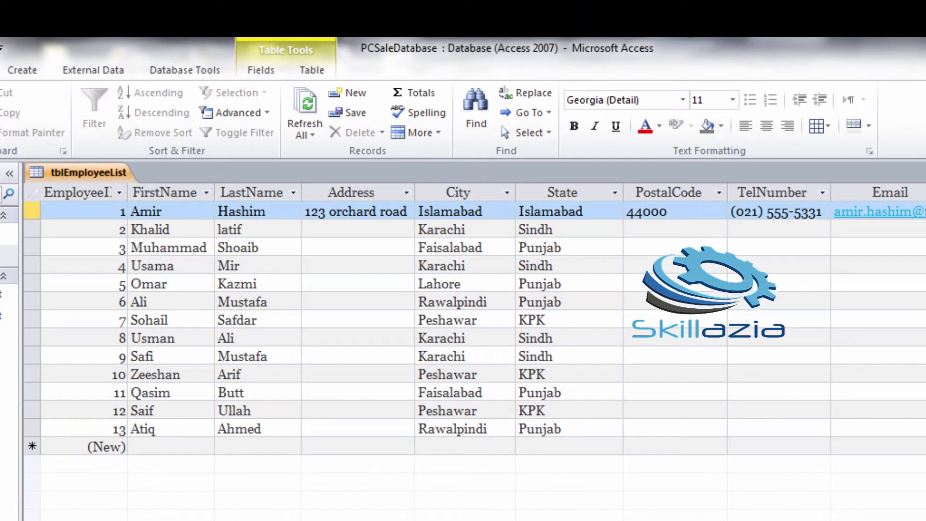
- Sort the employee table by FirstName in ascending and descending order, and clear the sort
left_click(176, 186)
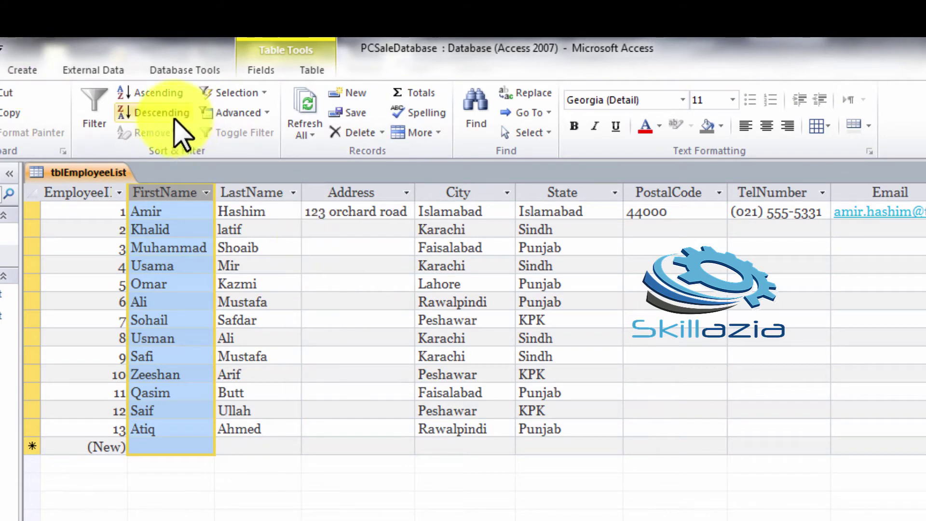
left_click(162, 92)
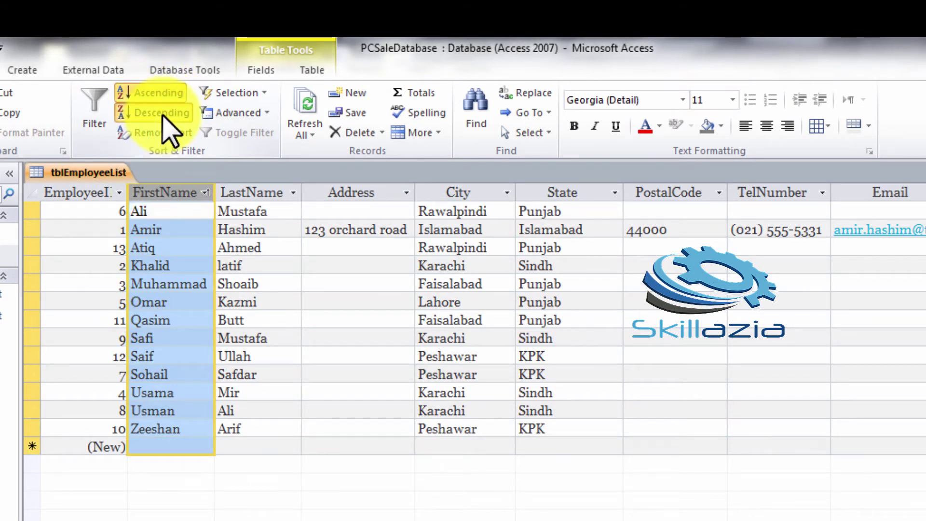
left_click(164, 113)
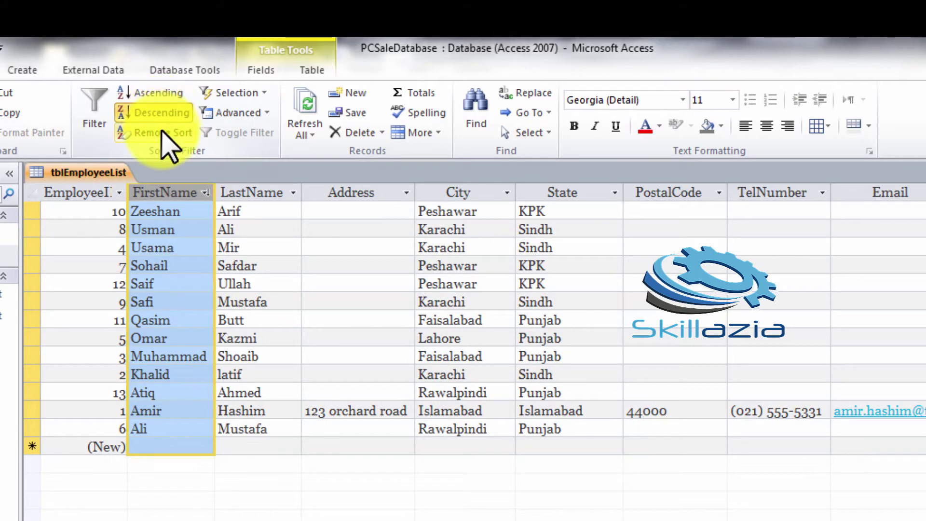
left_click(162, 131)
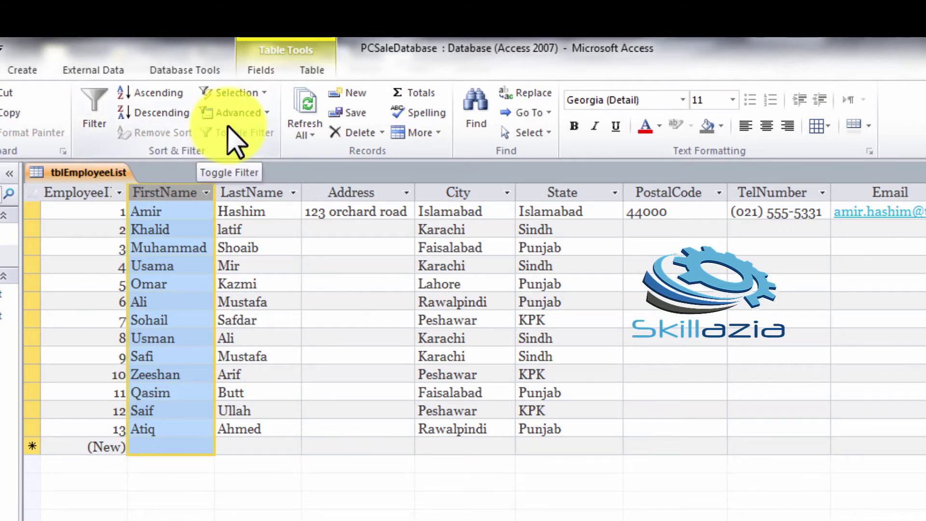
- Filter the table to records whose FirstName equals that of the first employee, and turn the filter off
left_click(263, 92)
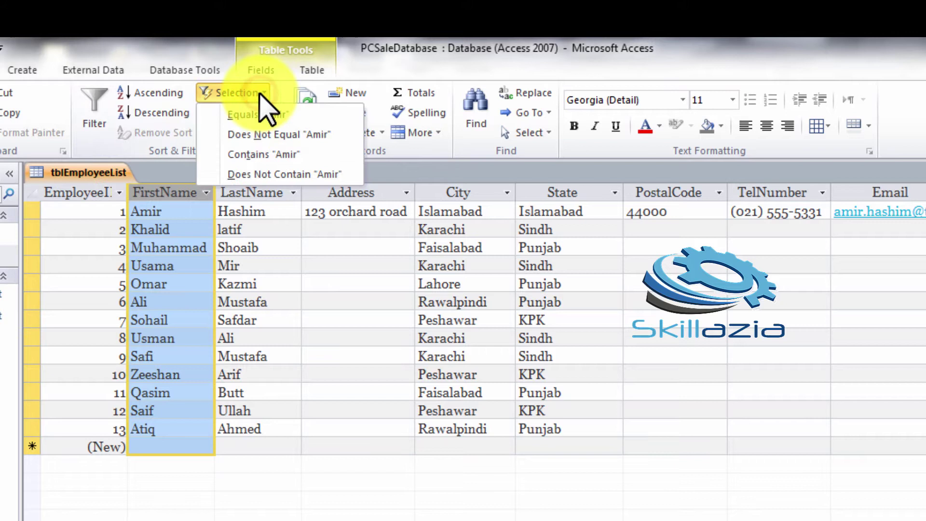
left_click(270, 115)
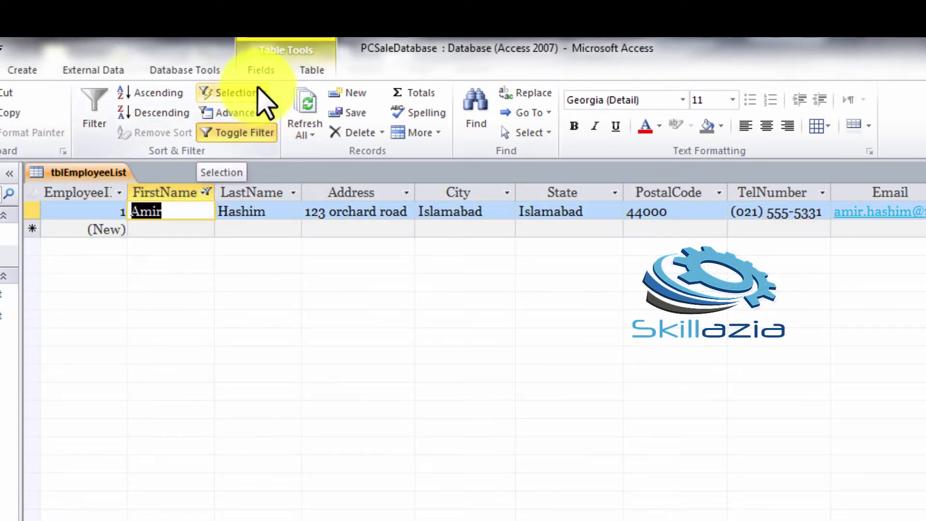
left_click(257, 91)
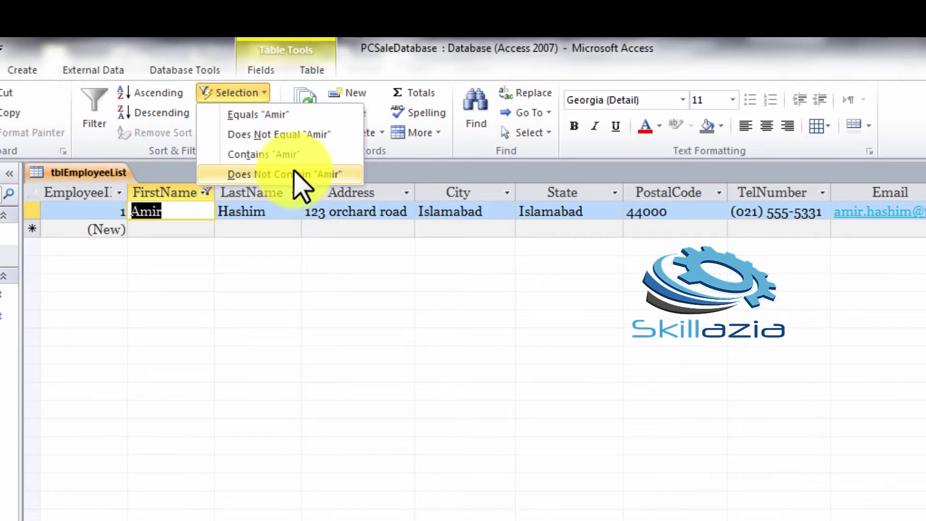
left_click(341, 331)
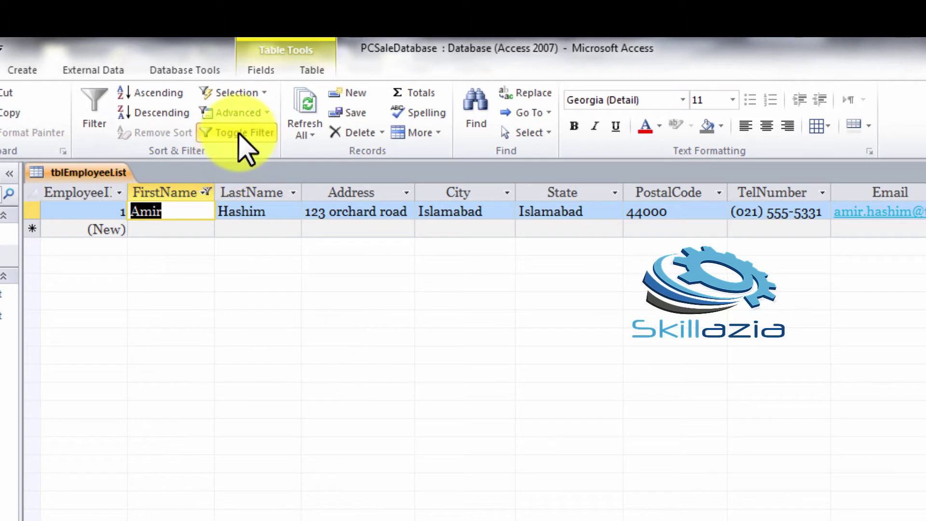
left_click(238, 134)
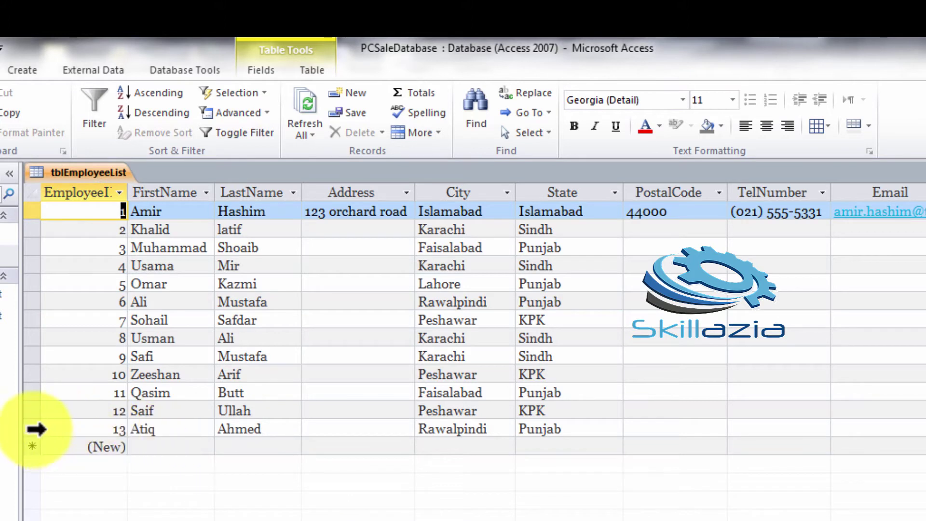
- Try to delete the record with EmployeeID 13, declining the deletion at the confirmation
left_click(35, 429)
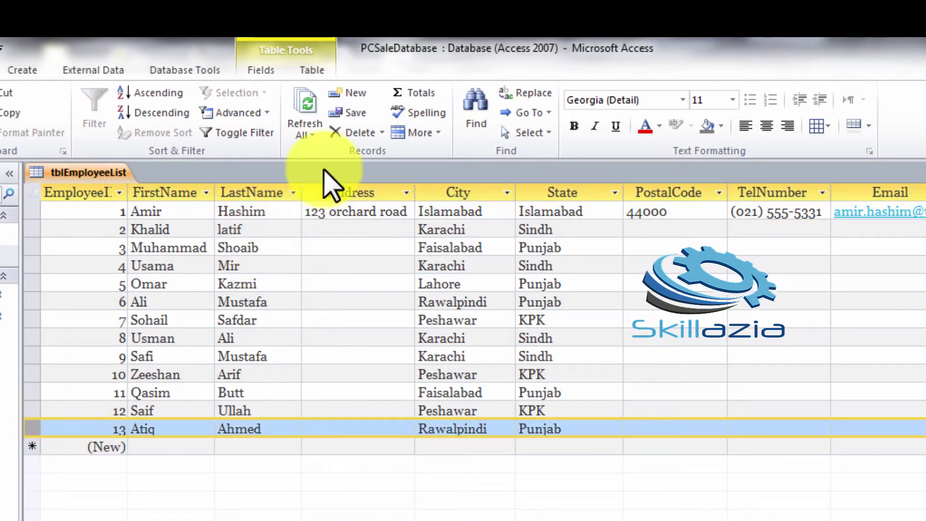
left_click(360, 131)
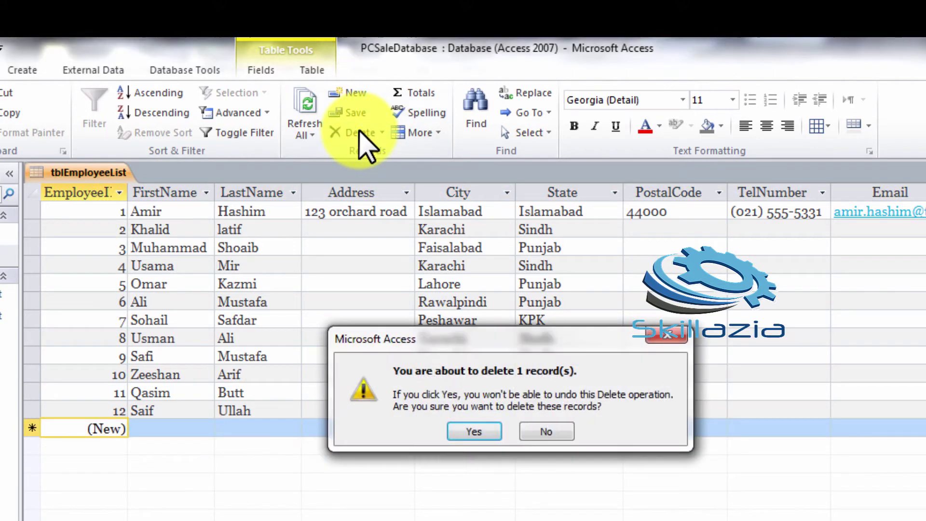
left_click(540, 431)
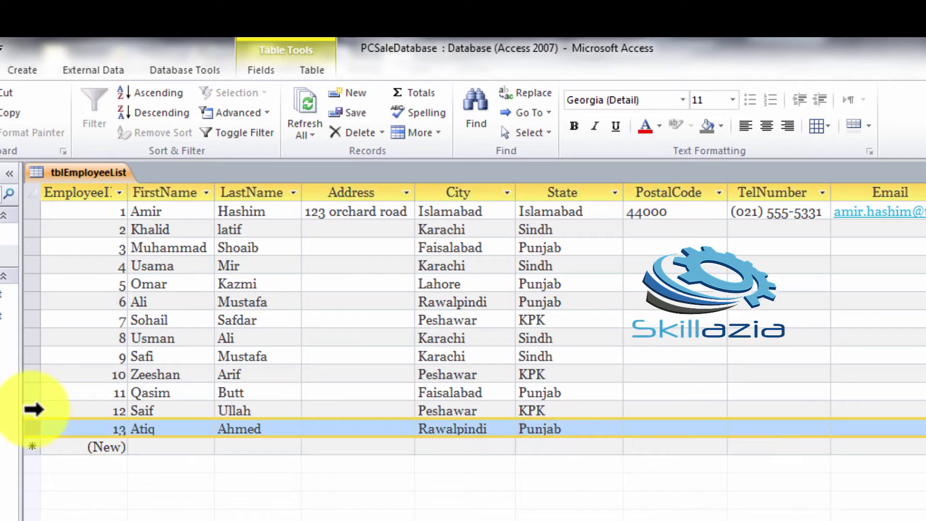
left_click(34, 410)
left_click(29, 428)
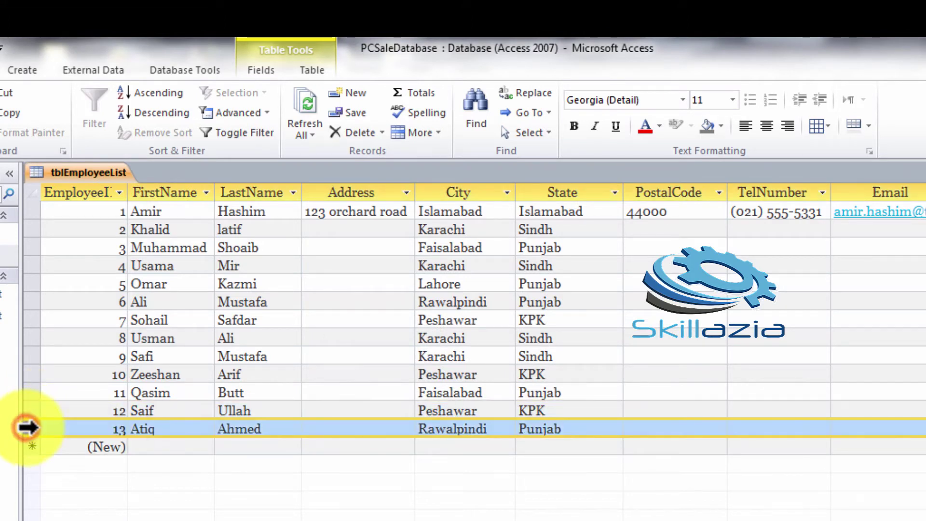
right_click(29, 429)
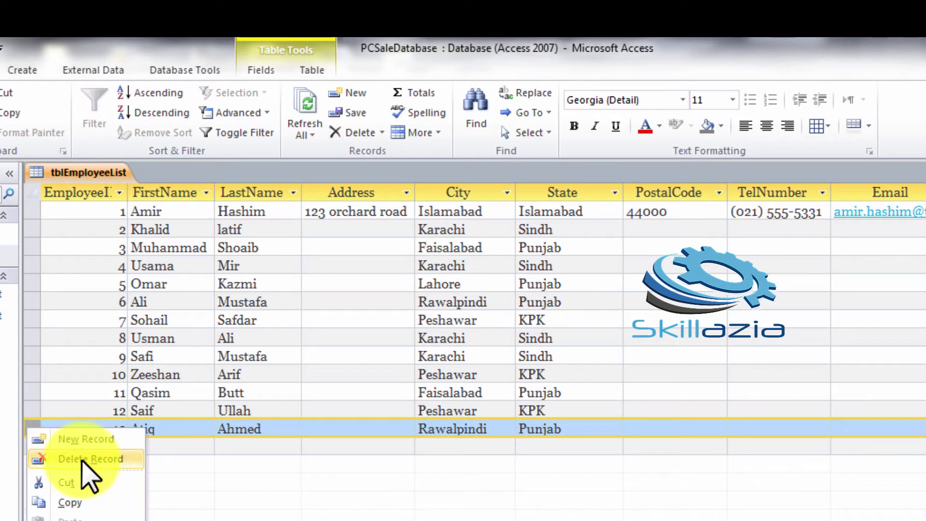
key("Escape")
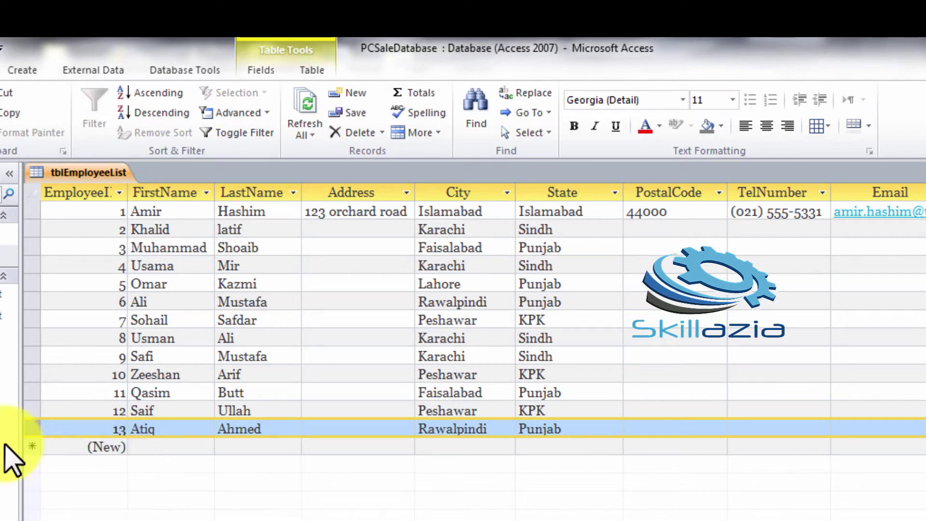
left_click(29, 445)
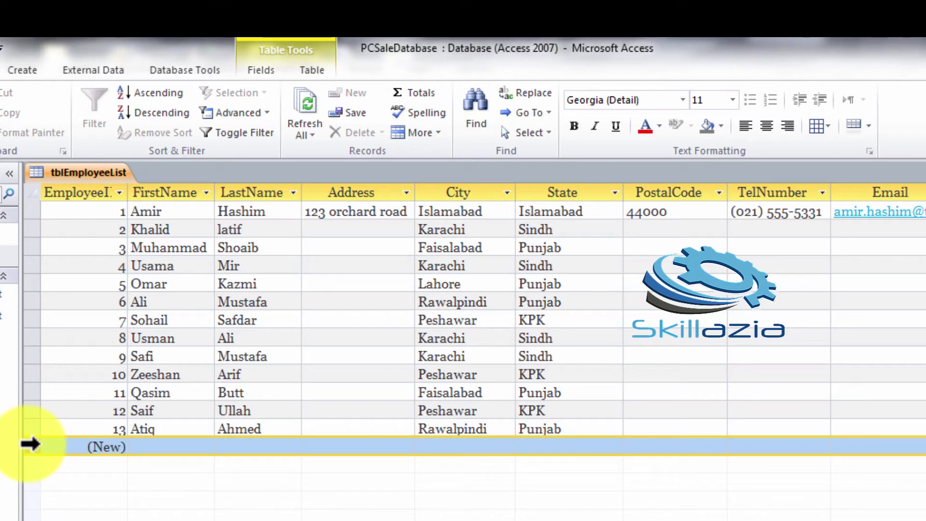
right_click(30, 445)
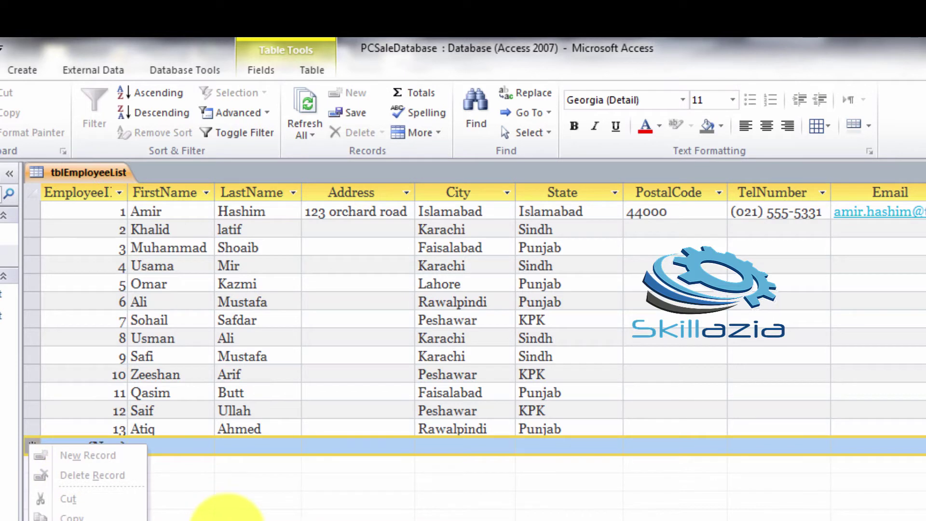
key("Escape")
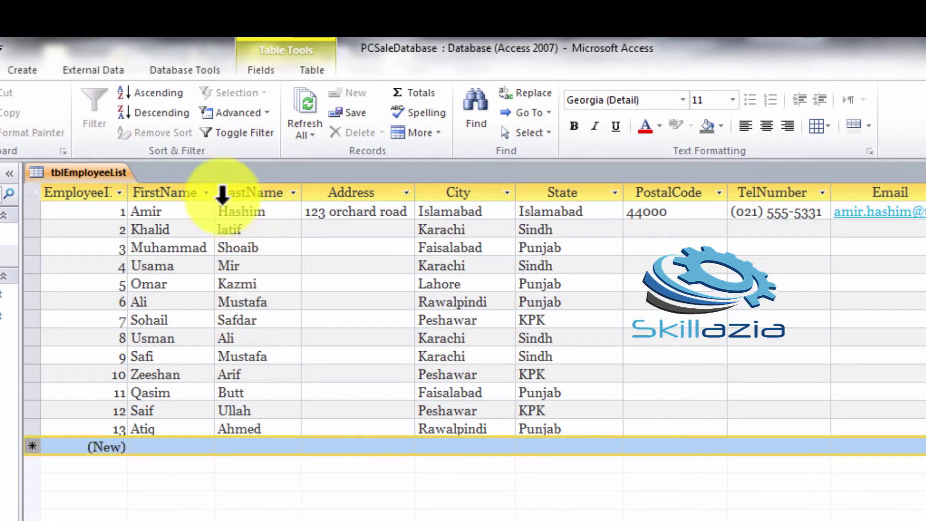
- Search the FirstName field for the first name of the employee with EmployeeID 5
left_click(185, 191)
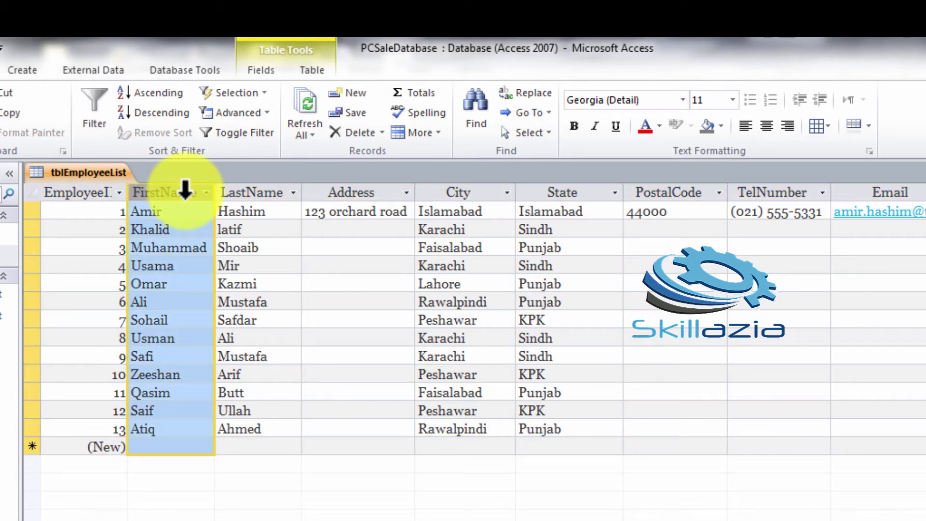
right_click(189, 193)
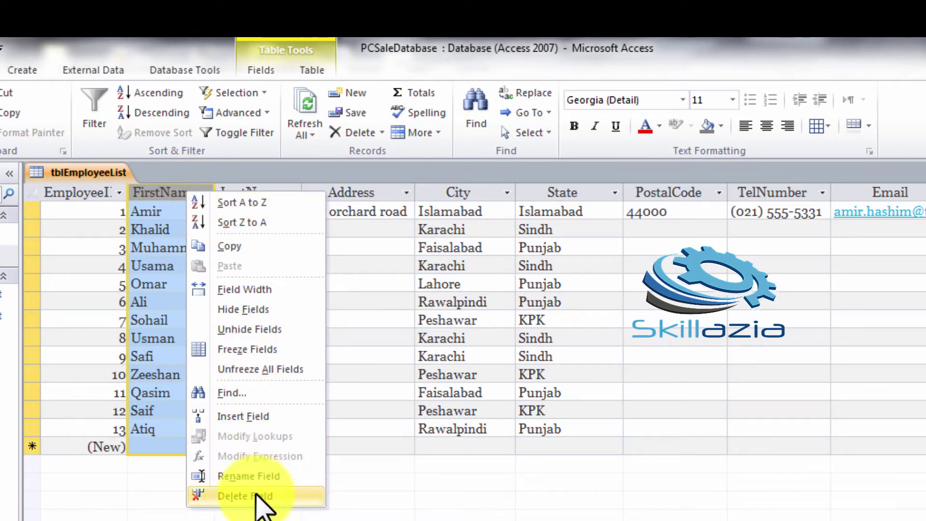
left_click(488, 512)
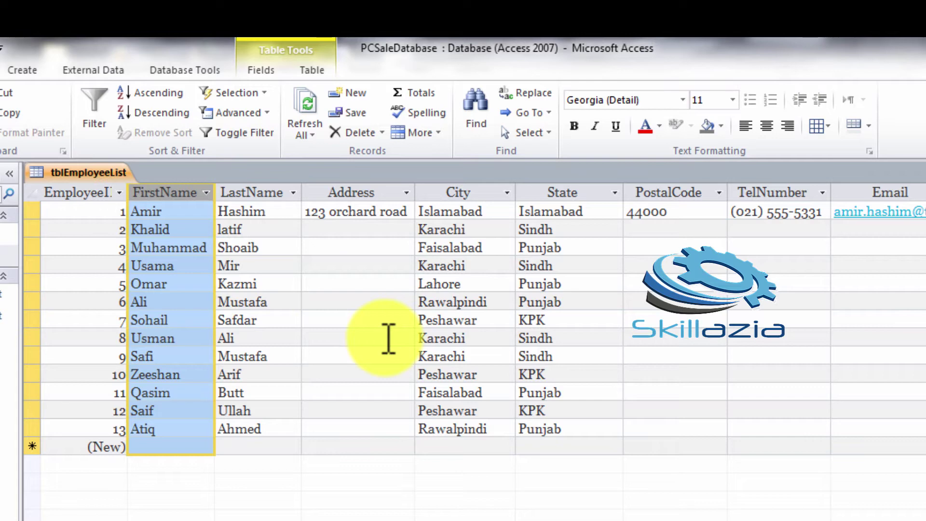
left_click(483, 123)
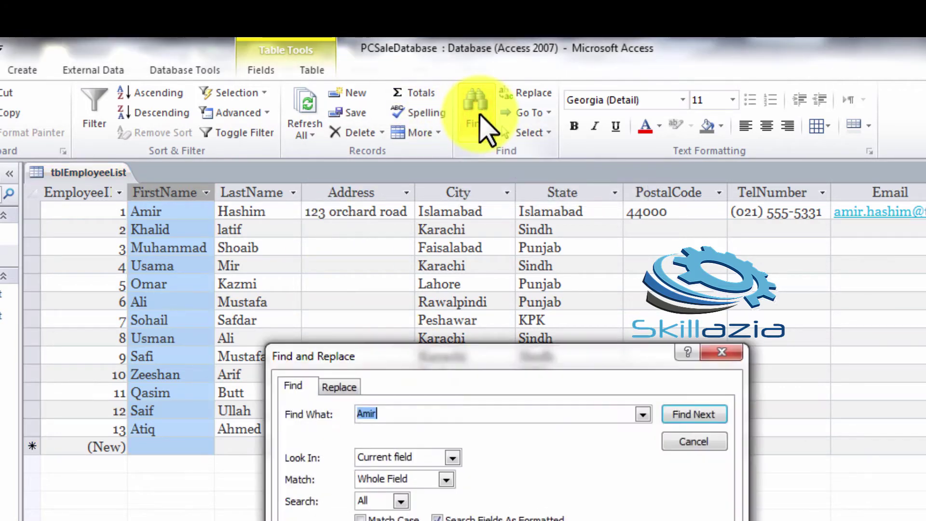
left_click(412, 414)
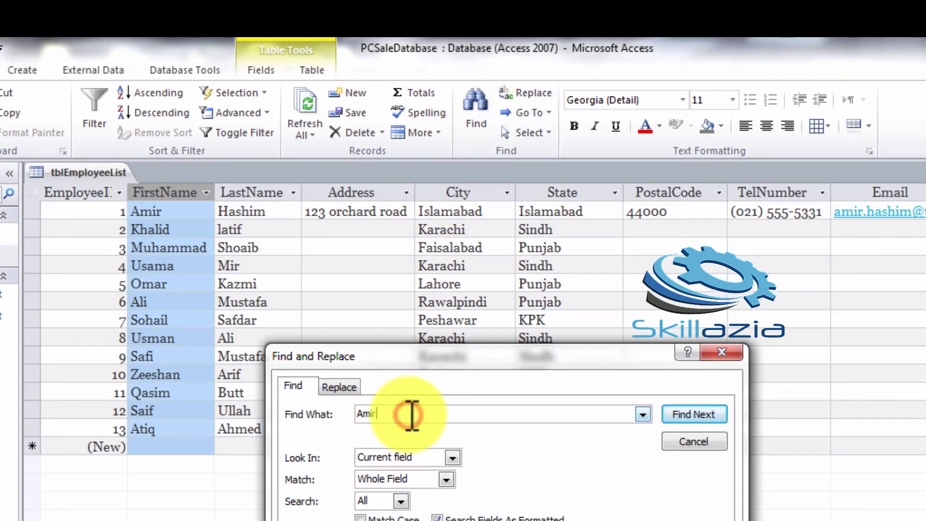
key("BackSpace")
key("BackSpace")
key("BackSpace")
key("BackSpace")
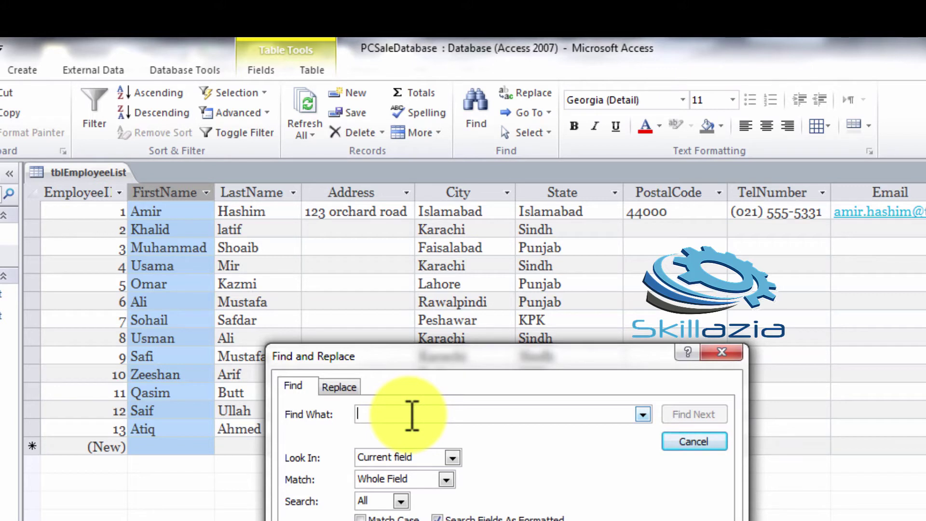
type("Omar")
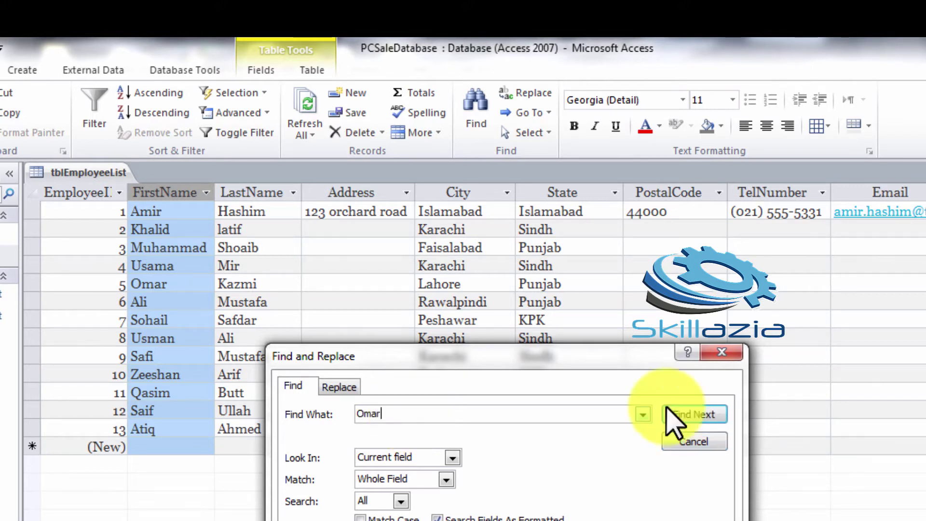
left_click(692, 416)
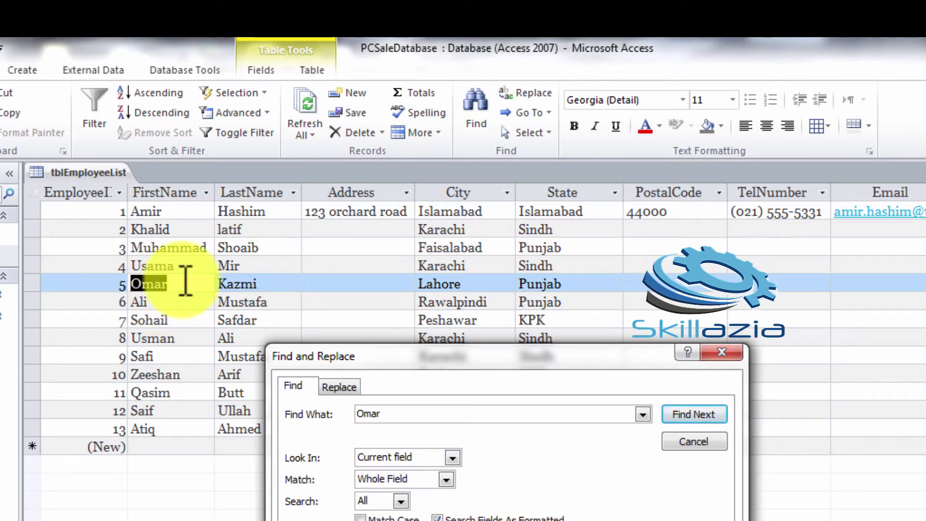
key("Escape")
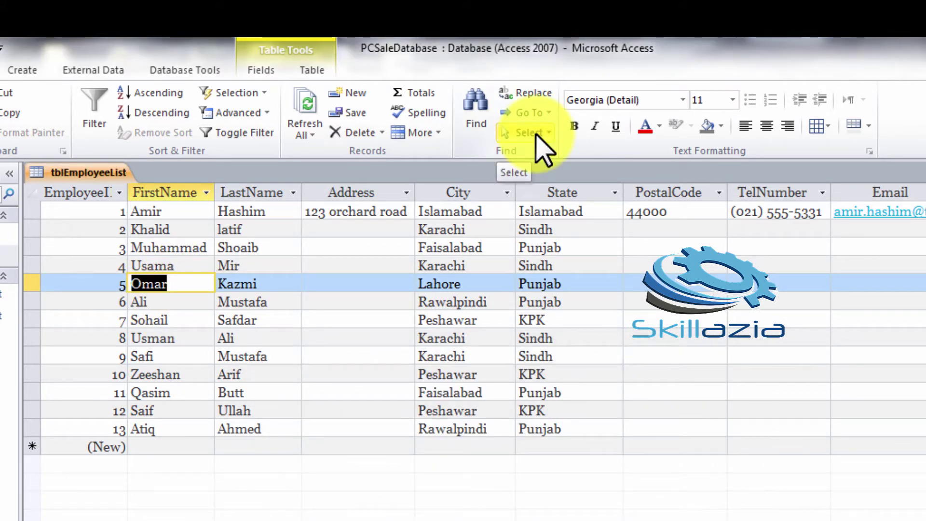
- Enter the first name of employee 9 as the search text for a replacement, and close without replacing
left_click(536, 95)
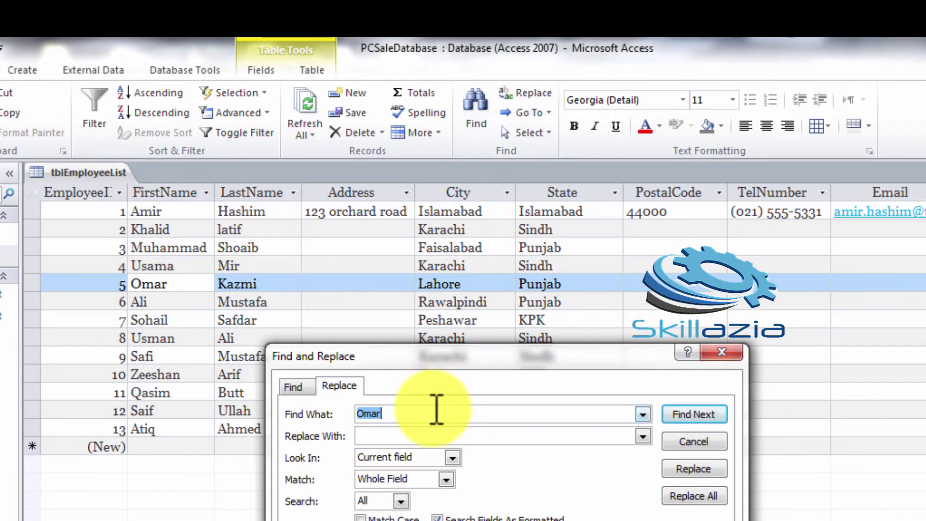
left_click(436, 410)
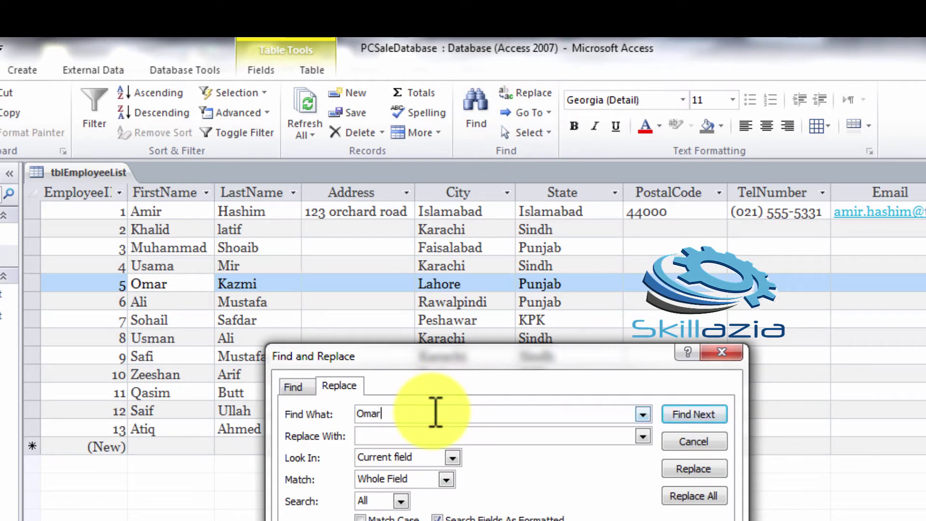
key("BackSpace")
key("BackSpace")
key("BackSpace")
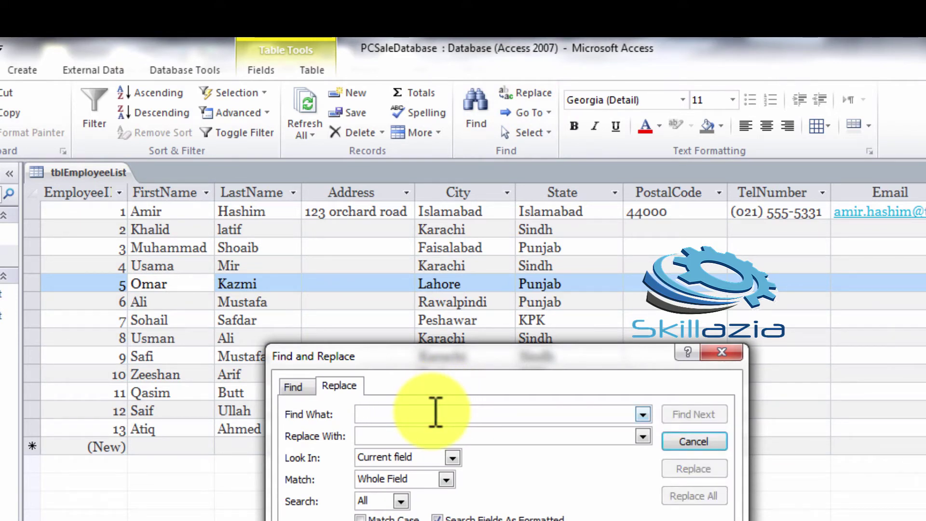
type("Saf")
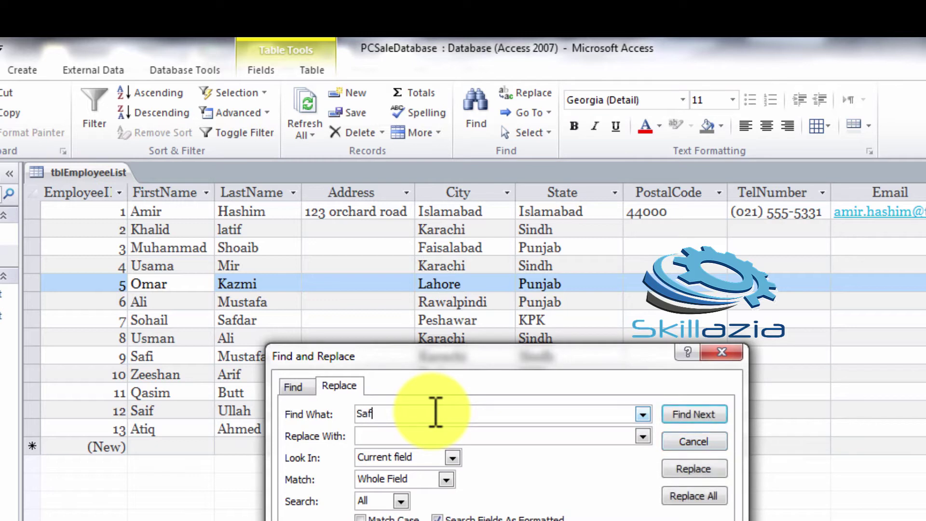
type("i")
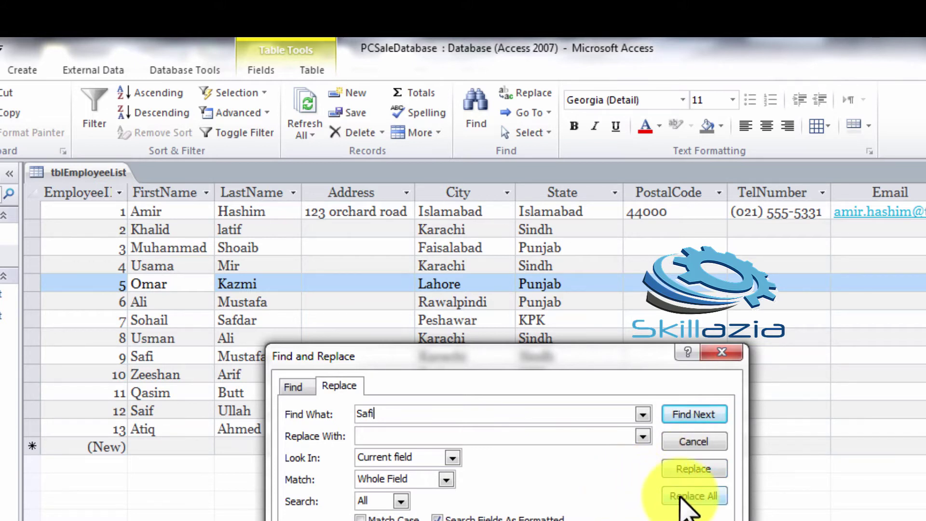
left_click(721, 352)
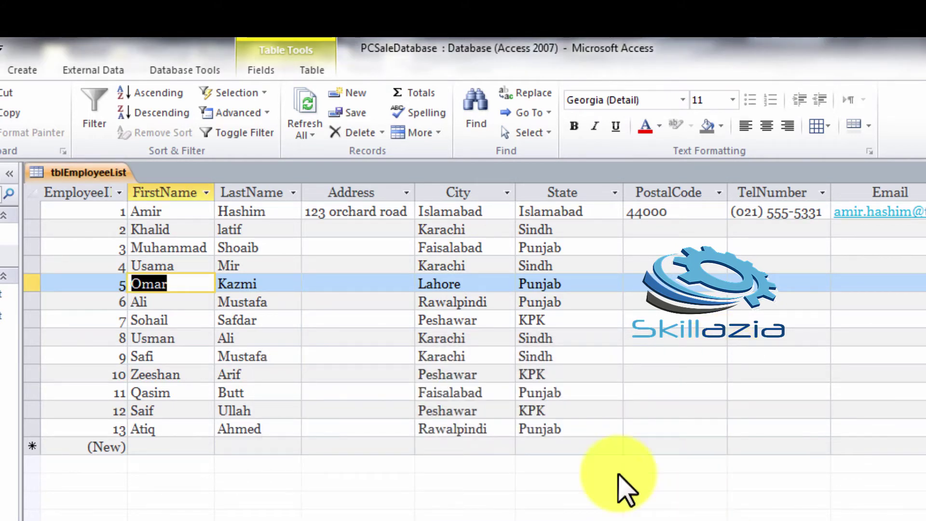
left_click(433, 140)
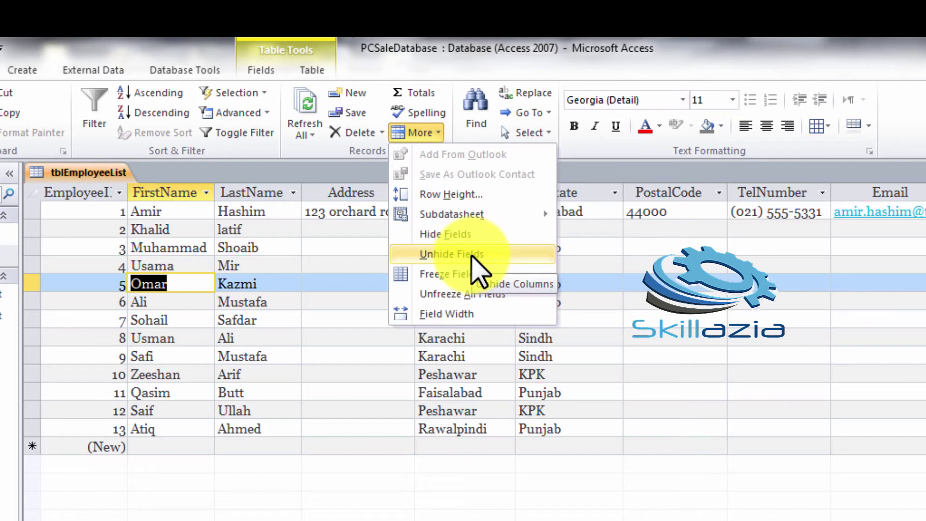
left_click(409, 491)
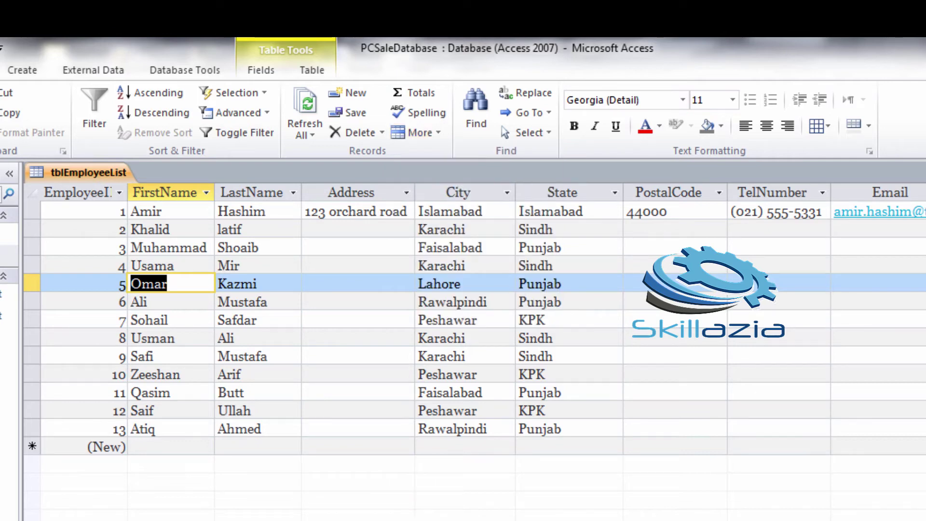
- Freeze the FirstName field in tblEmployeeList and check that it stays in place across the other fields
scroll(475, 328, "right", 4)
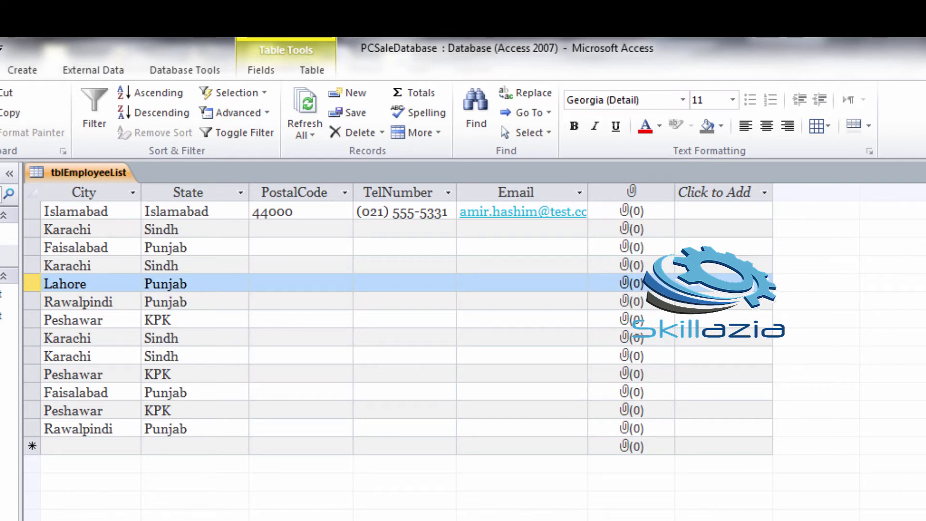
scroll(474, 328, "left", 4)
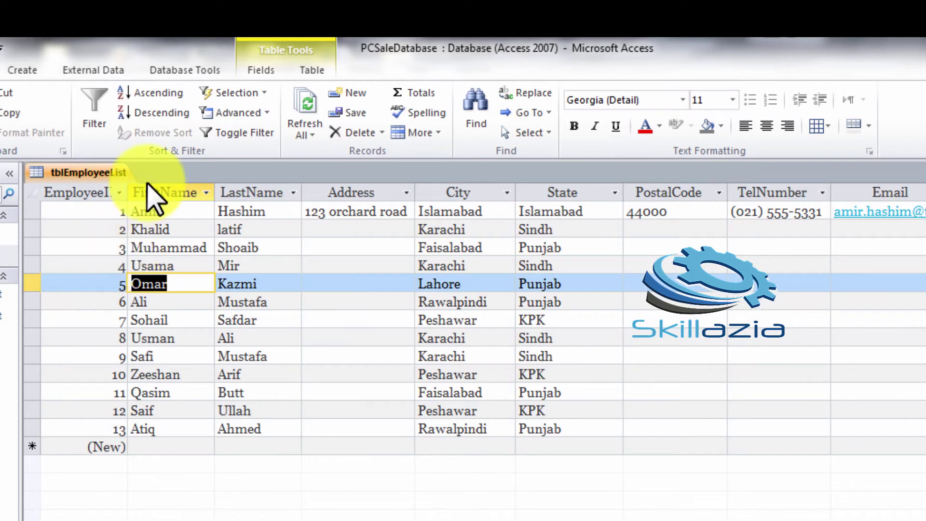
left_click(185, 185)
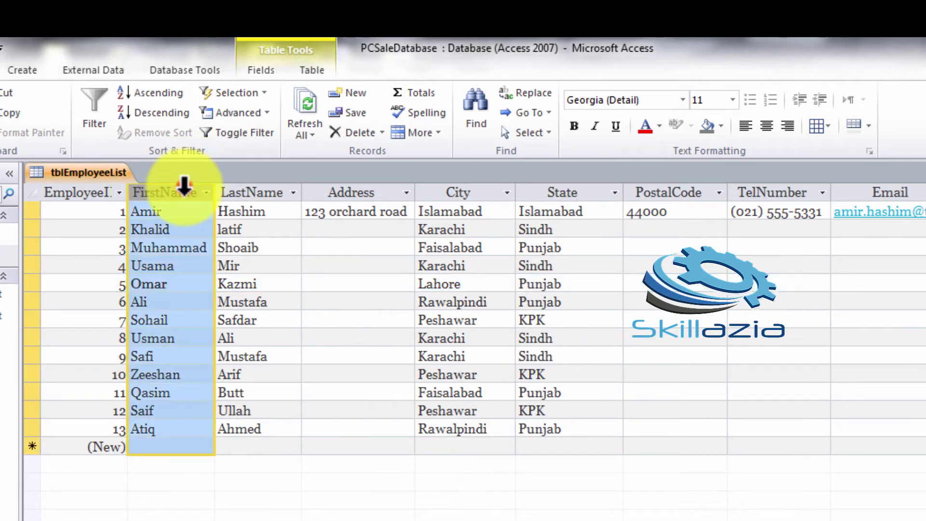
left_click(434, 131)
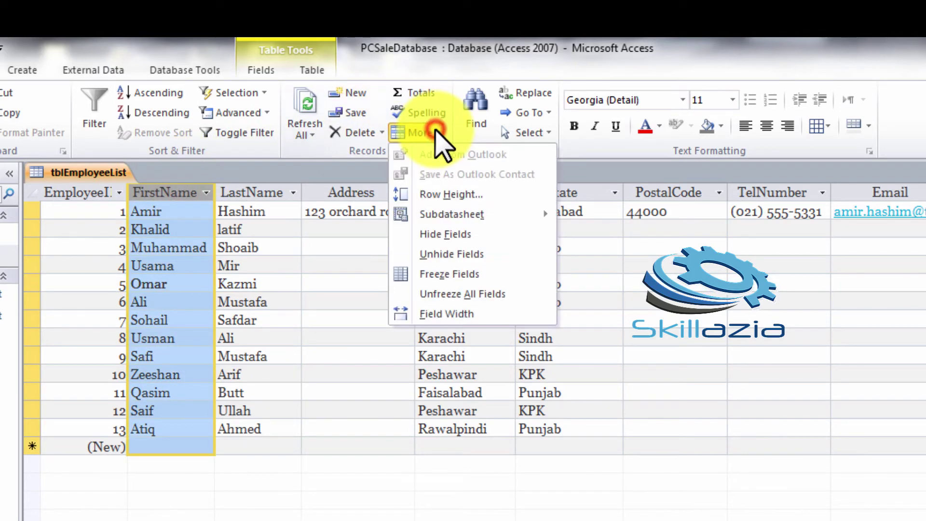
left_click(466, 275)
scroll(482, 318, "right", 5)
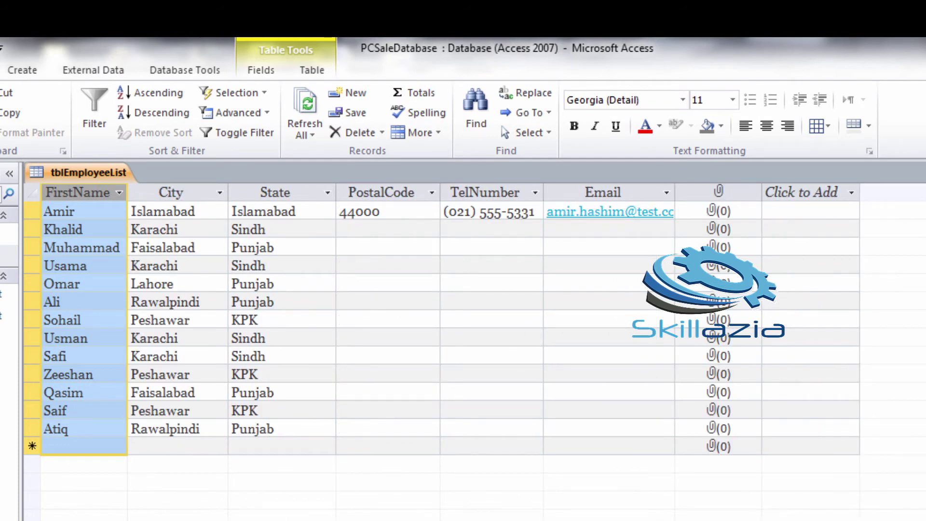
scroll(482, 319, "left", 5)
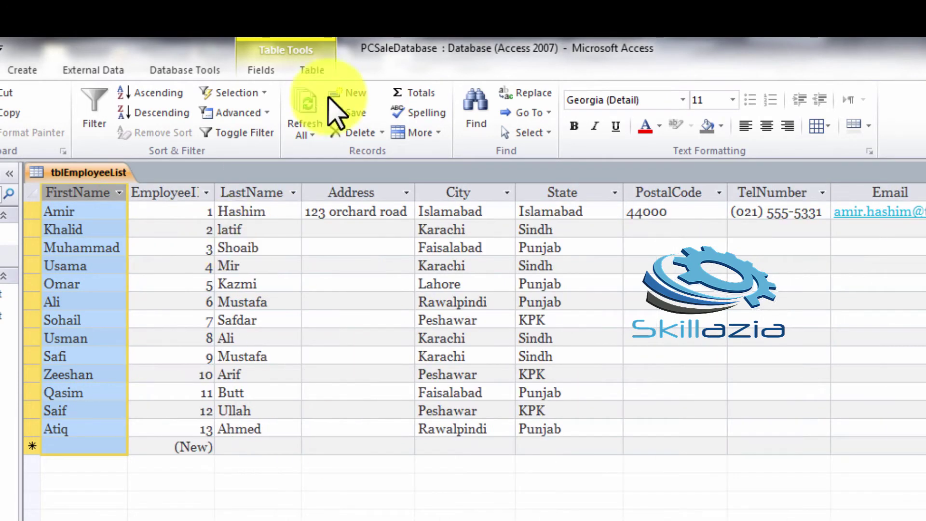
- Unfreeze all fields and move the FirstName column back between EmployeeID and LastName
left_click(417, 132)
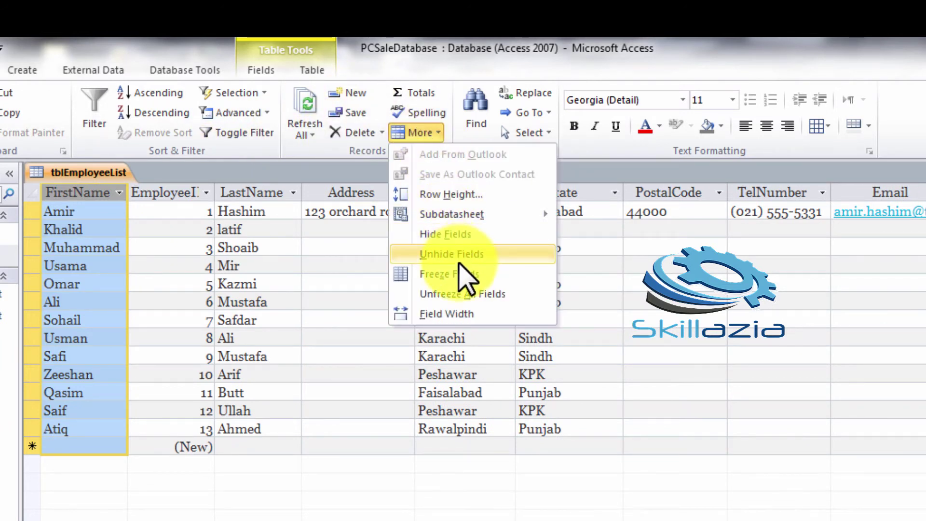
left_click(464, 294)
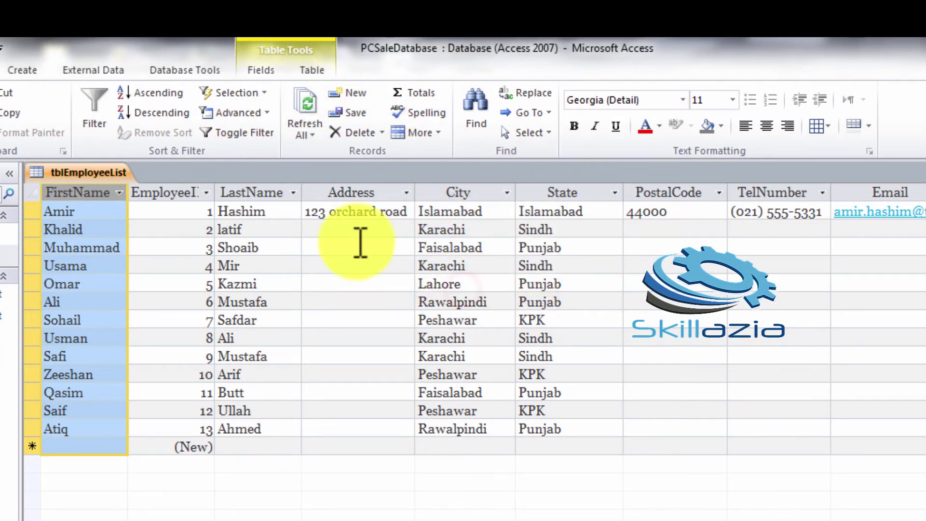
left_click_drag(49, 193, 259, 192)
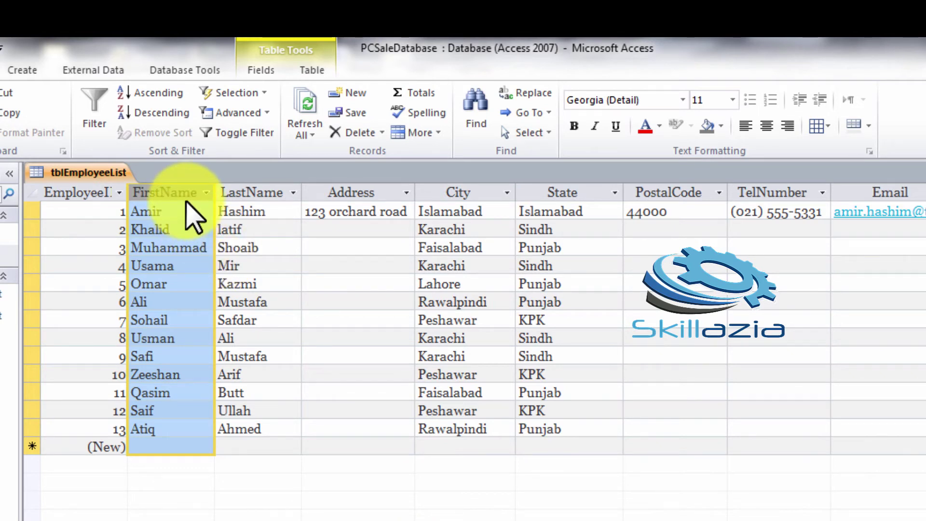
- Try setting the datasheet's row height to 18
left_click(421, 135)
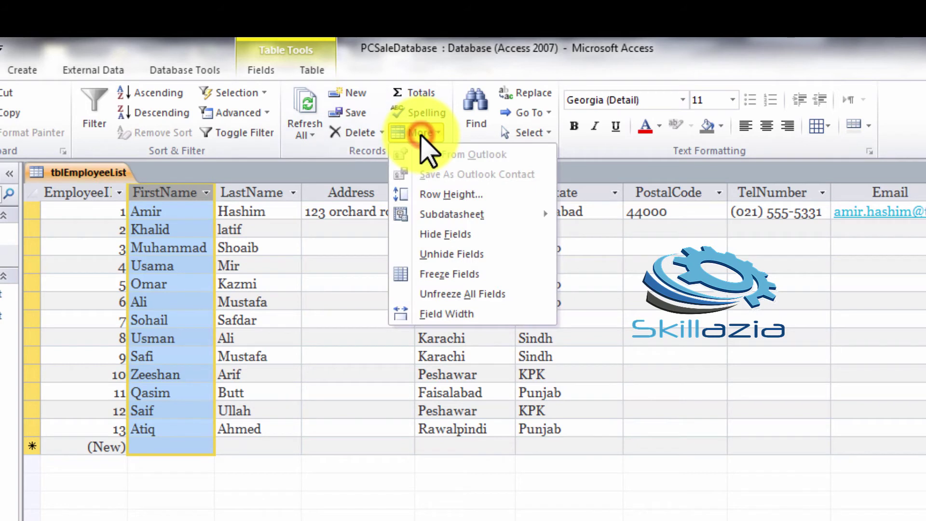
left_click(478, 198)
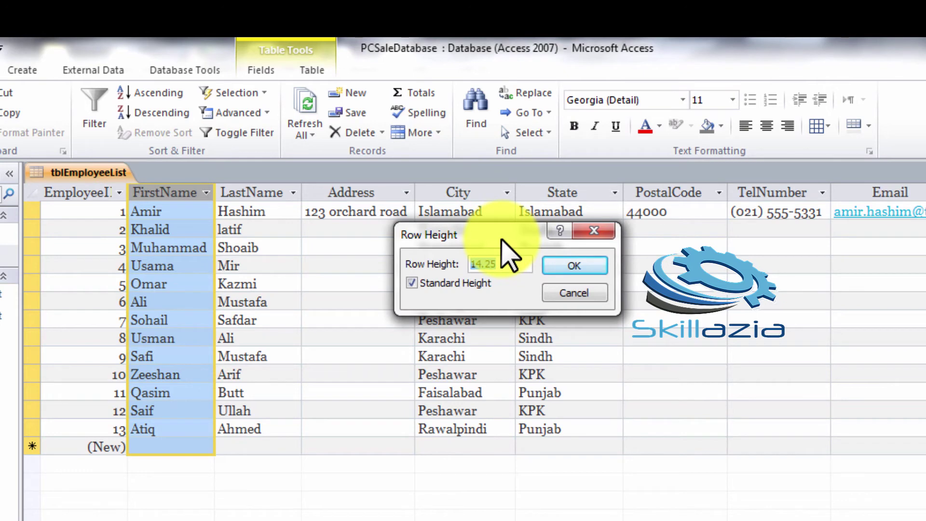
type("18")
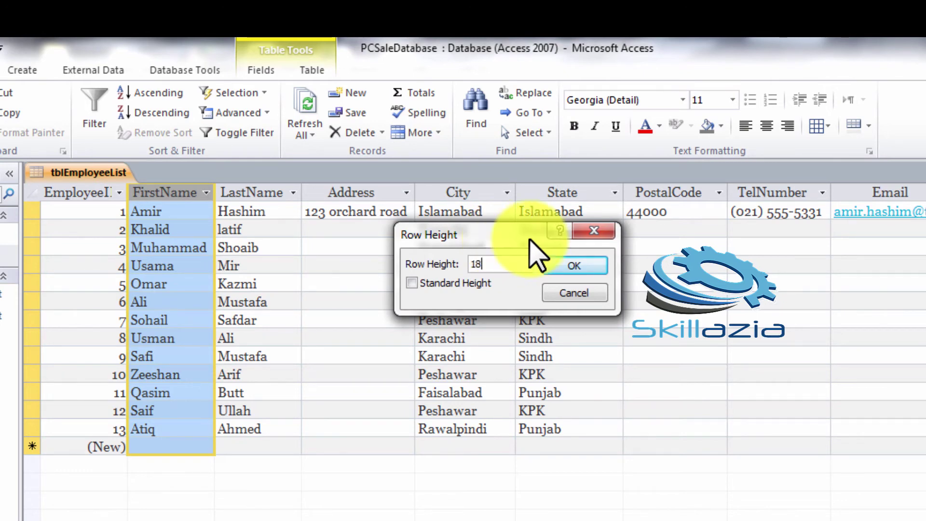
left_click(589, 263)
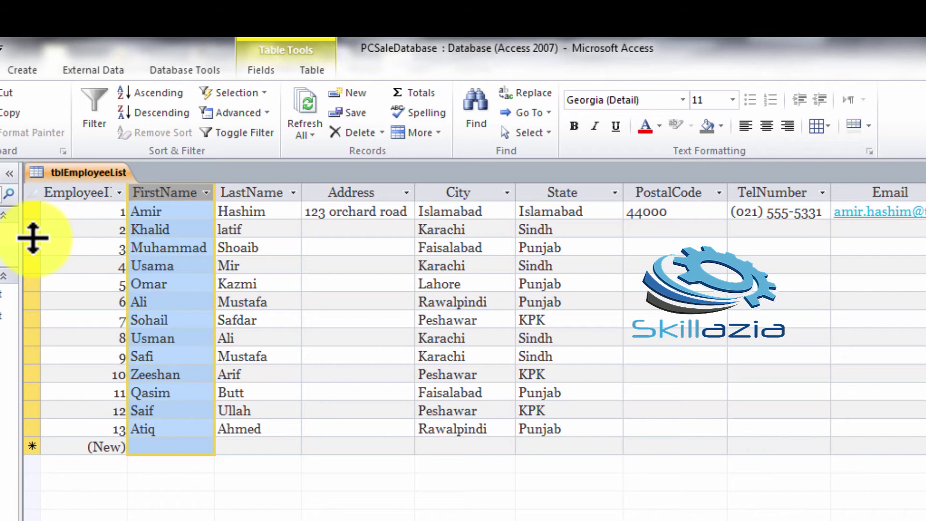
- Try adjusting the row height at the border below the second record, and slightly widen the LastName column
left_click_drag(32, 238, 35, 237)
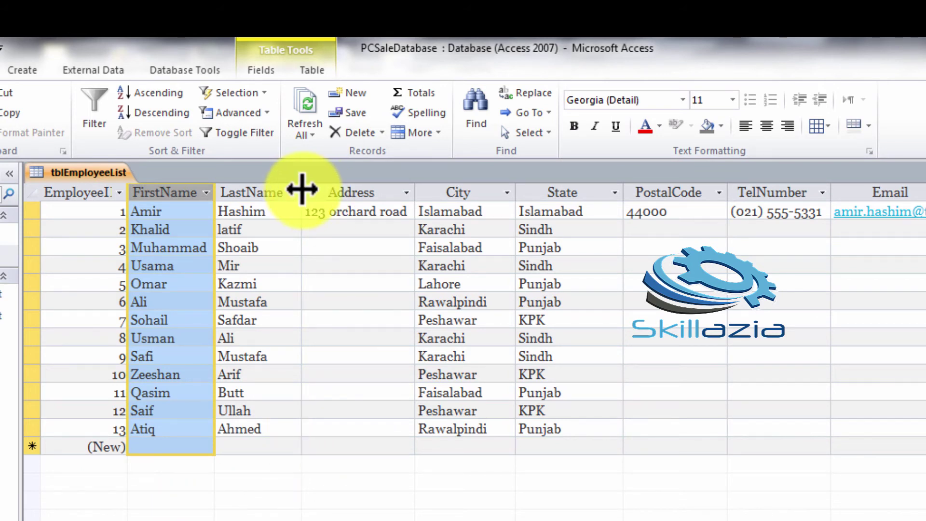
mouse_move(302, 190)
left_mouse_down()
mouse_move(320, 189)
mouse_move(304, 191)
left_mouse_up()
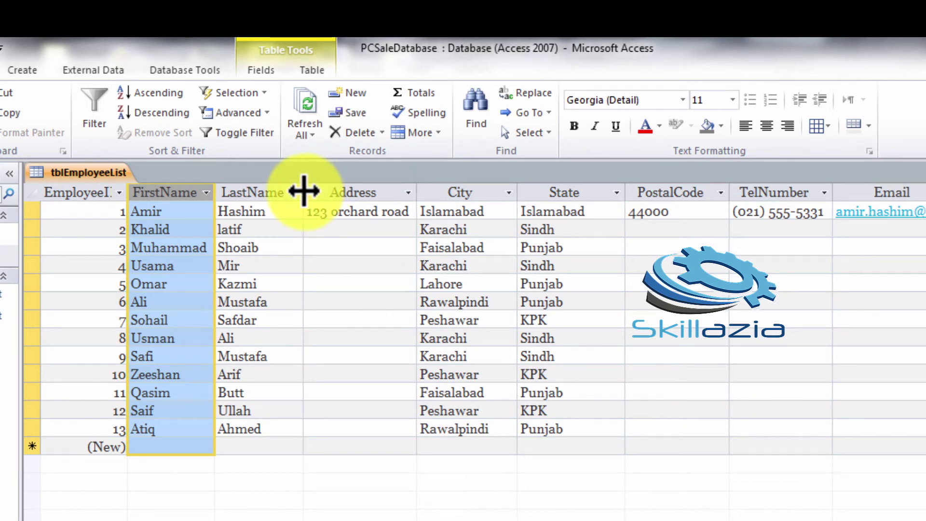
left_click(422, 133)
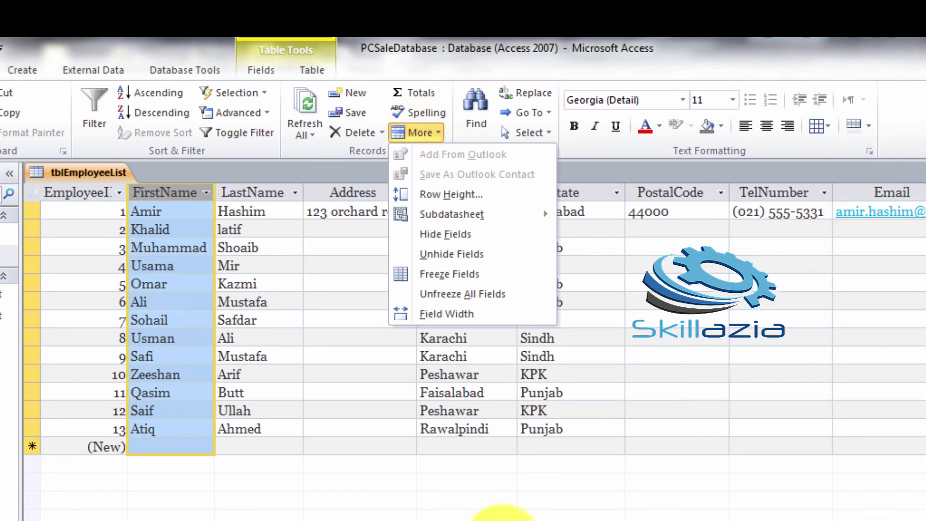
left_click(502, 517)
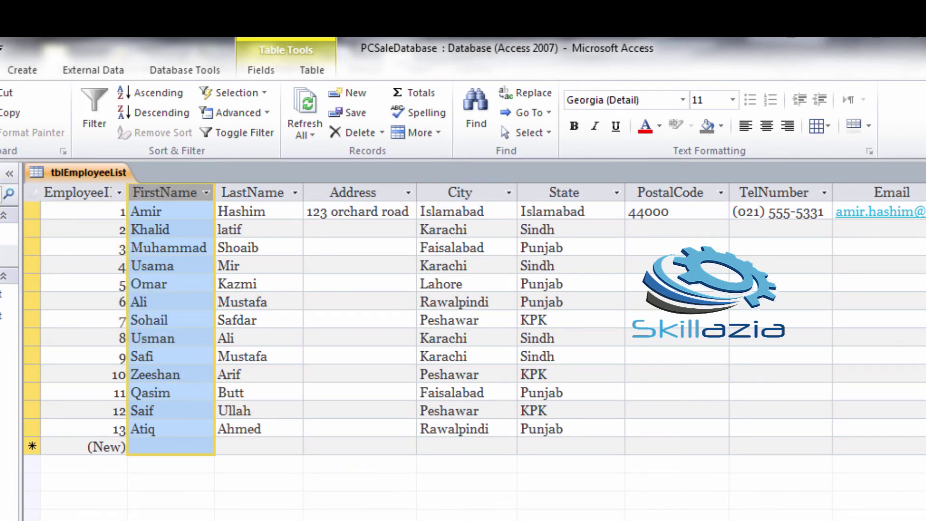
- Switch tblEmployeeList to Design view and add a field named Notes below Picture
left_click(35, 89)
left_click(28, 239)
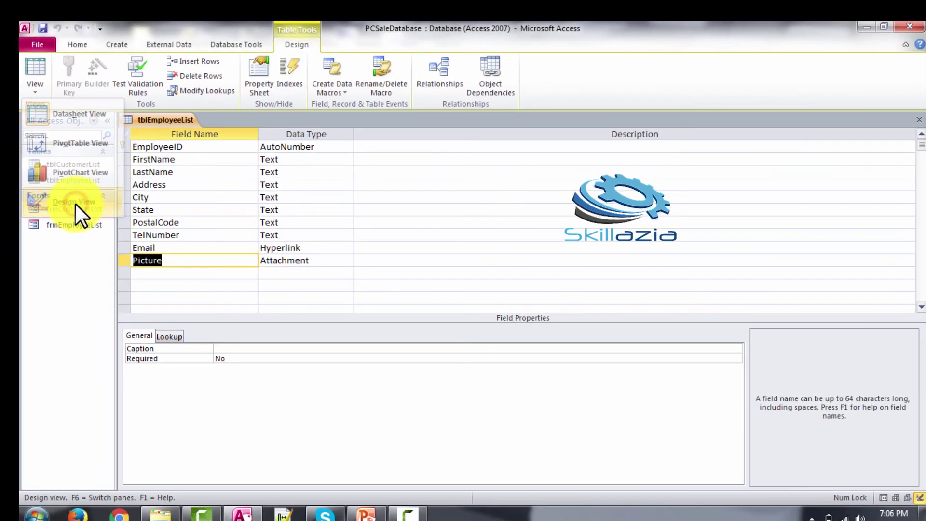
left_click(167, 272)
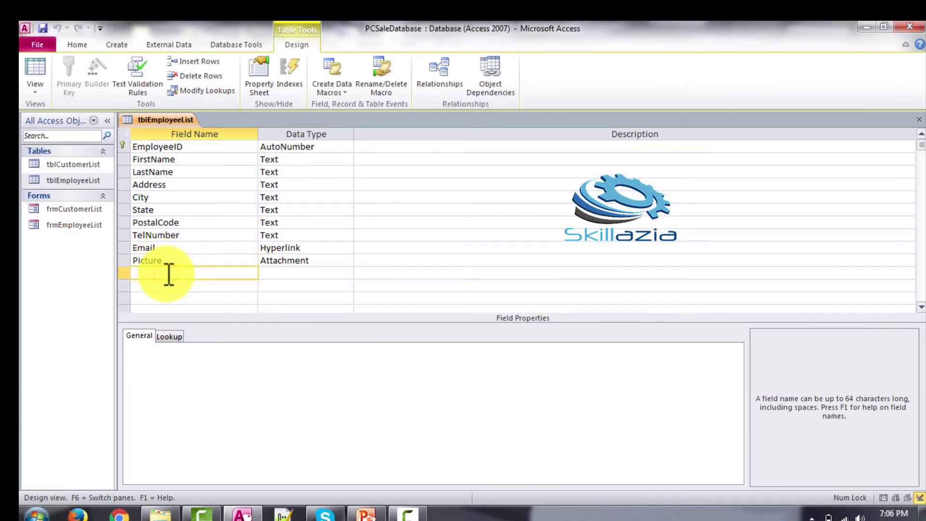
type("Notes")
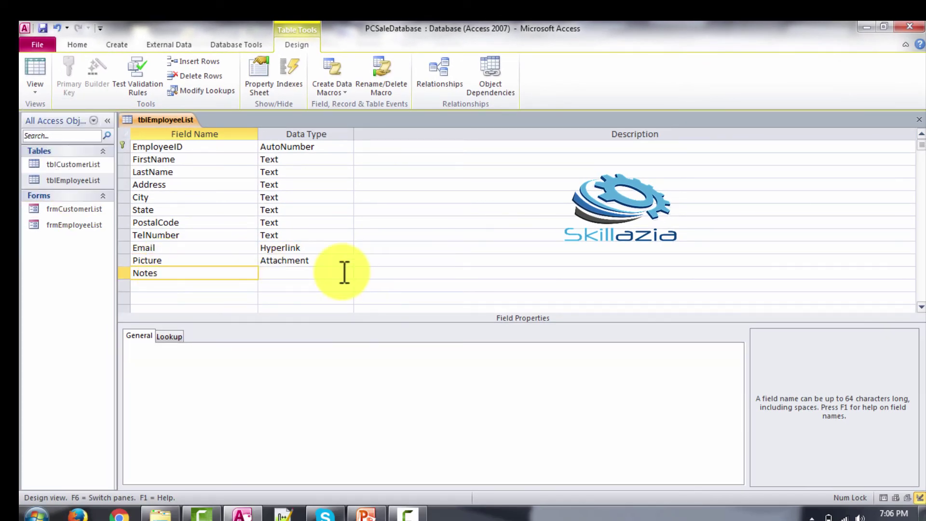
left_click(344, 273)
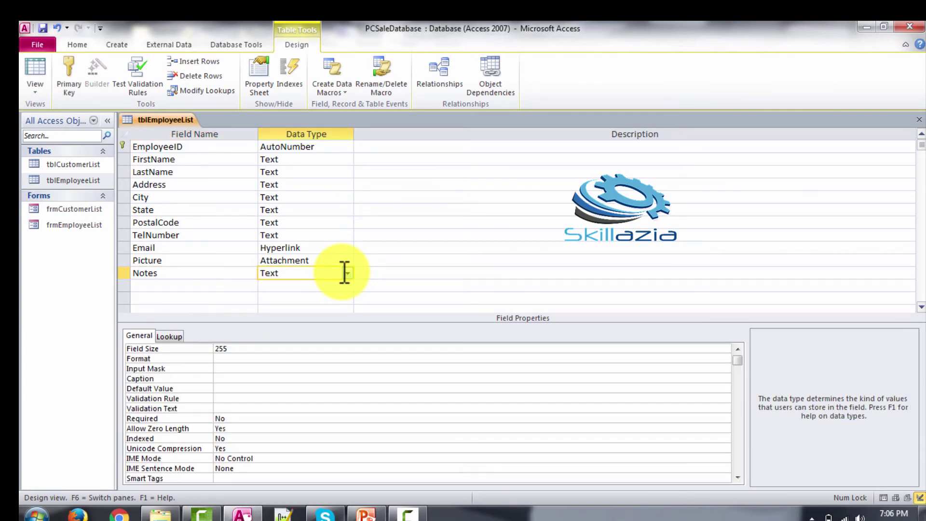
- Check the Field Size of the Notes field as Text, and set its data type to Memo
left_click(346, 273)
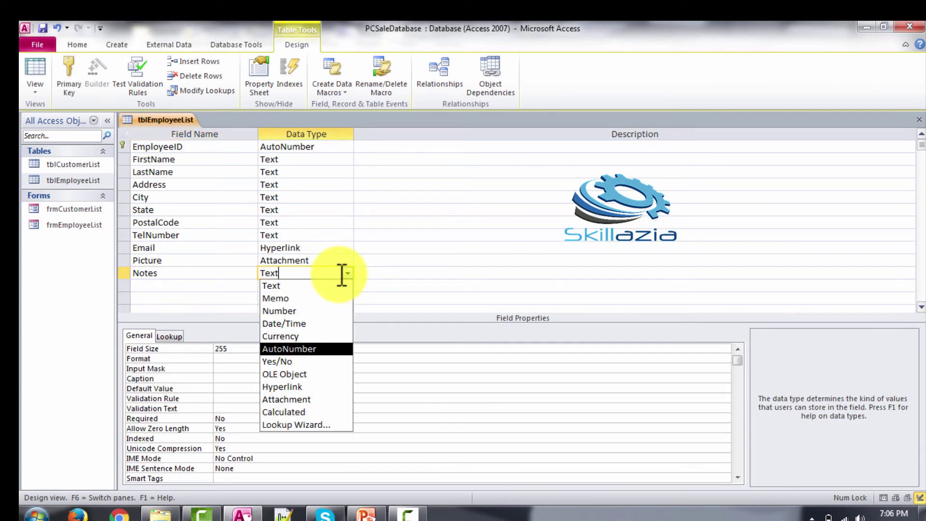
key("F6")
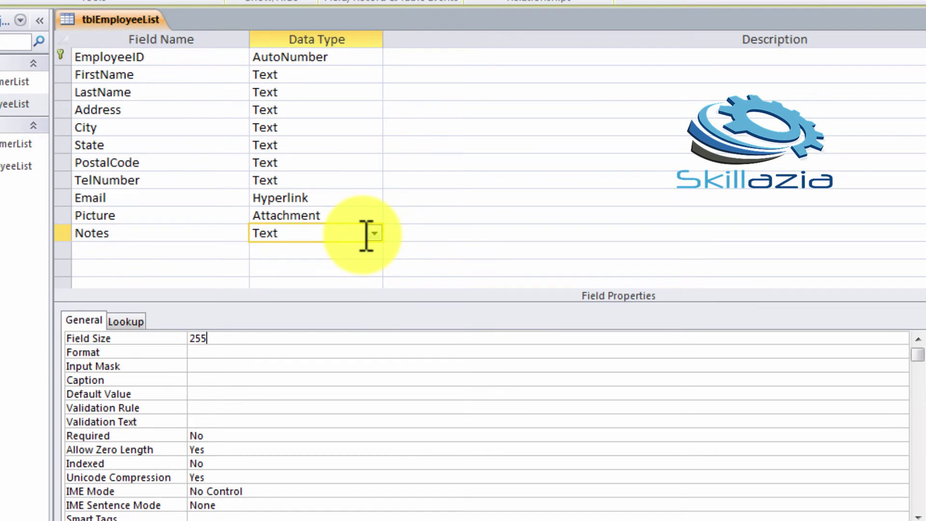
key("shift+Left")
key("shift+Left")
key("shift+Left")
left_click(366, 236)
left_click(371, 234)
key("Down")
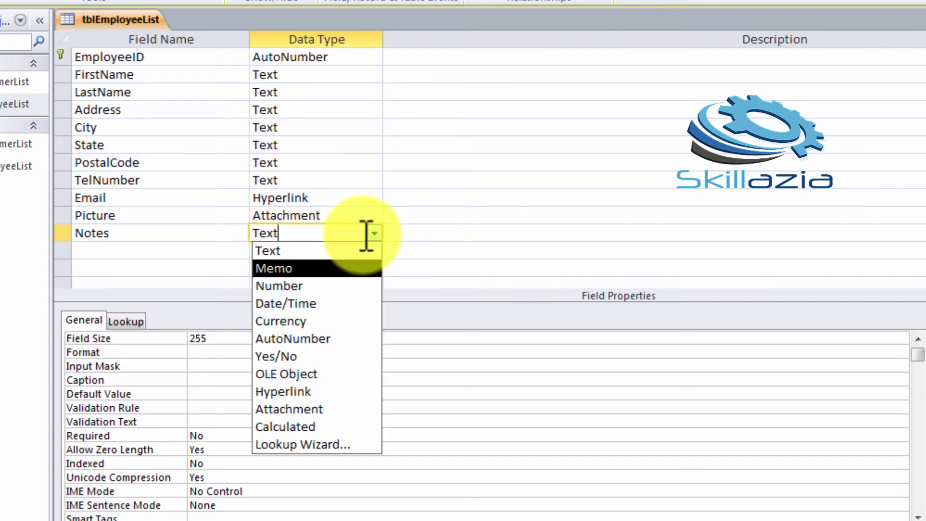
key("Return")
key("F6")
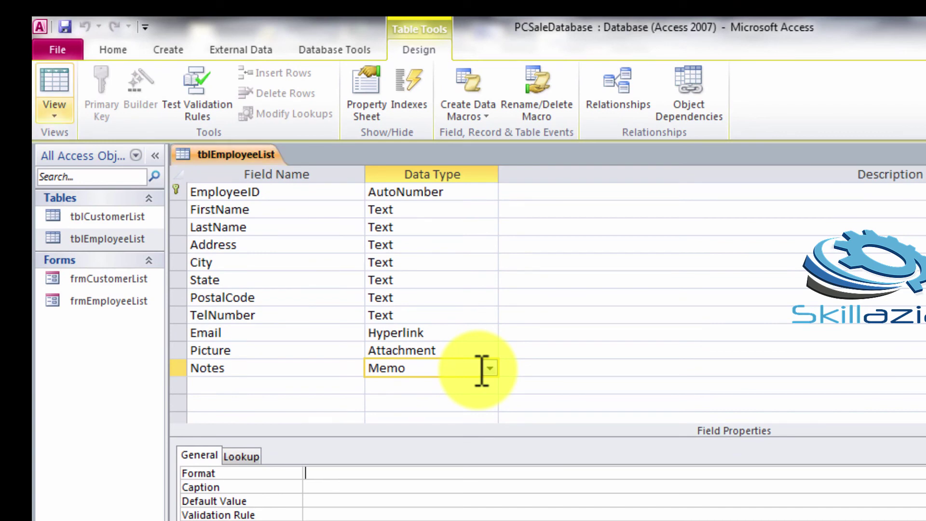
- Return to Datasheet view, enter "This is testing notes" in the first record's Notes field and save the record
left_click(54, 112)
left_click(115, 146)
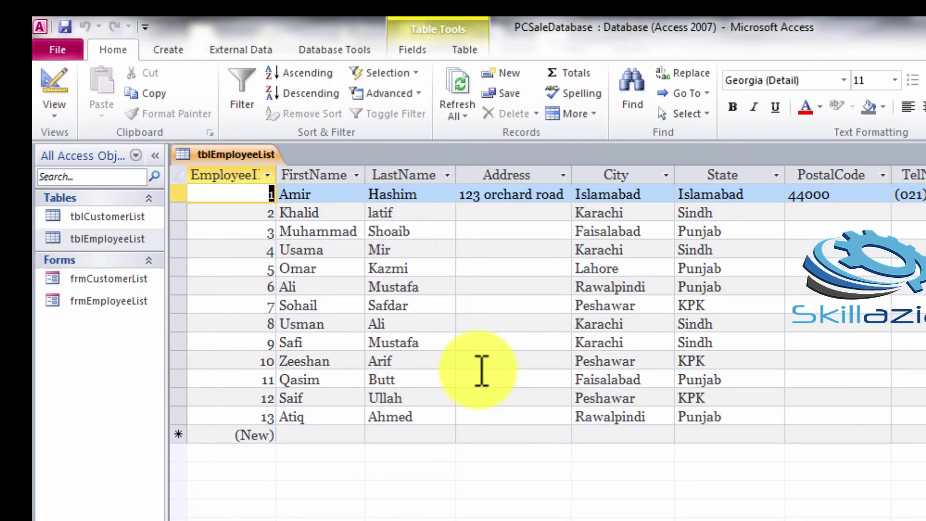
scroll(481, 370, "right", 5)
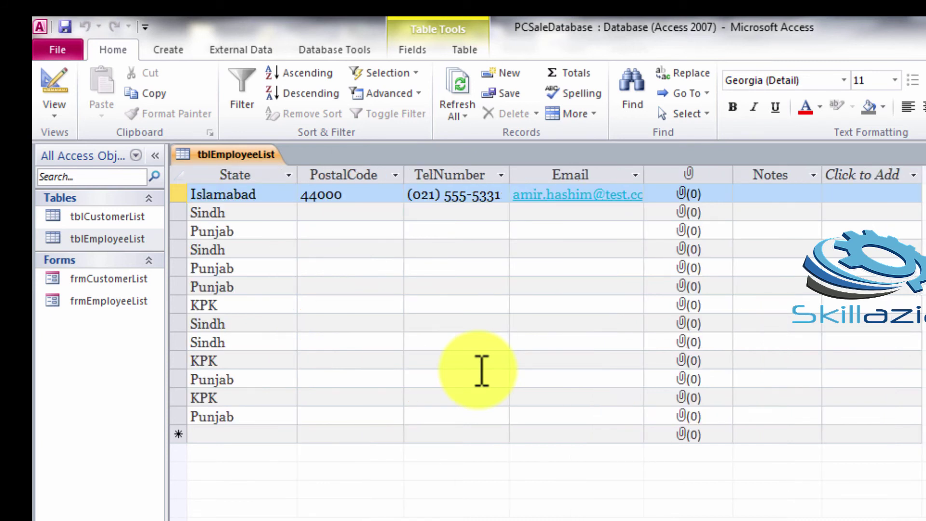
type("This is testing notes")
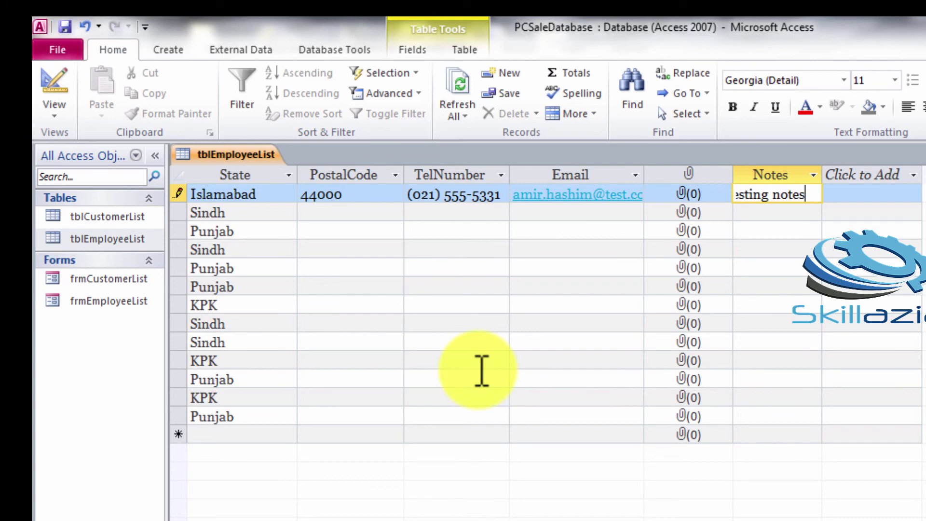
key("shift+Return")
scroll(482, 371, "left", 5)
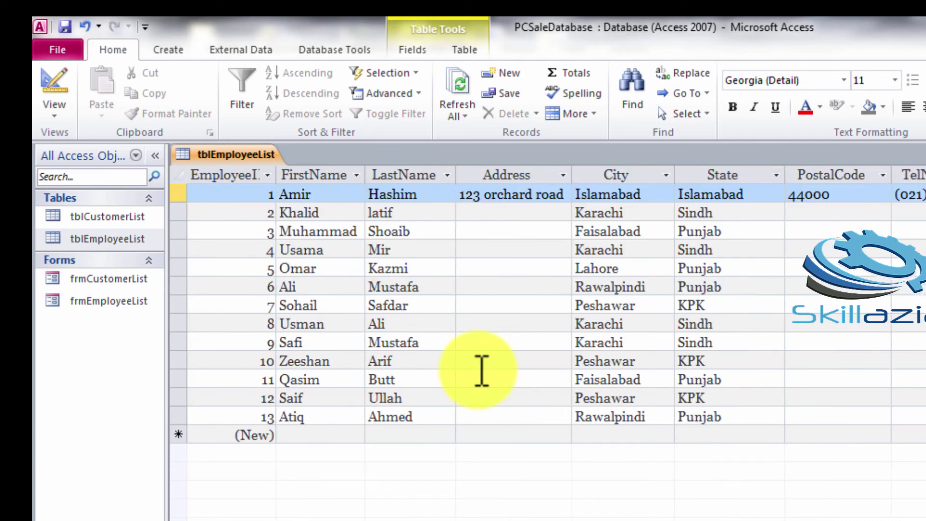
- Attach the Koala picture from Sample Pictures to the first record's attachment field
scroll(481, 370, "right", 2)
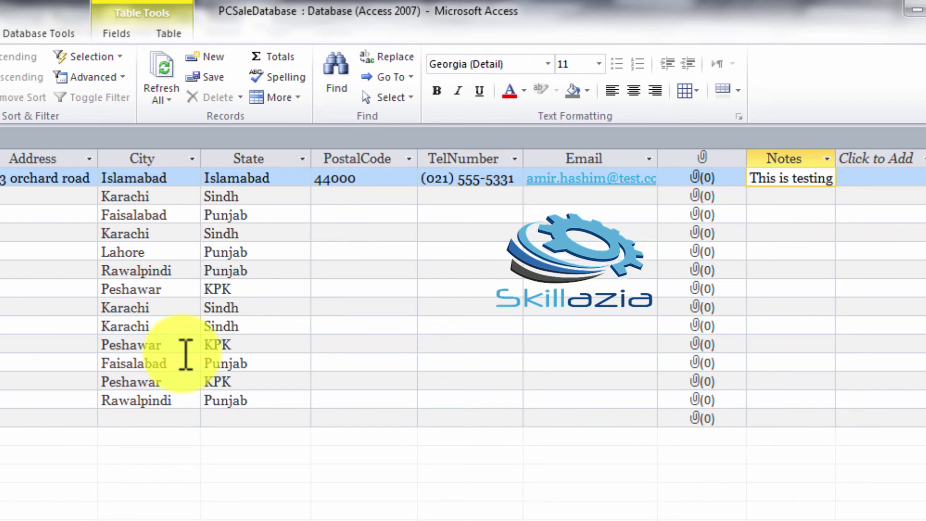
key("Left")
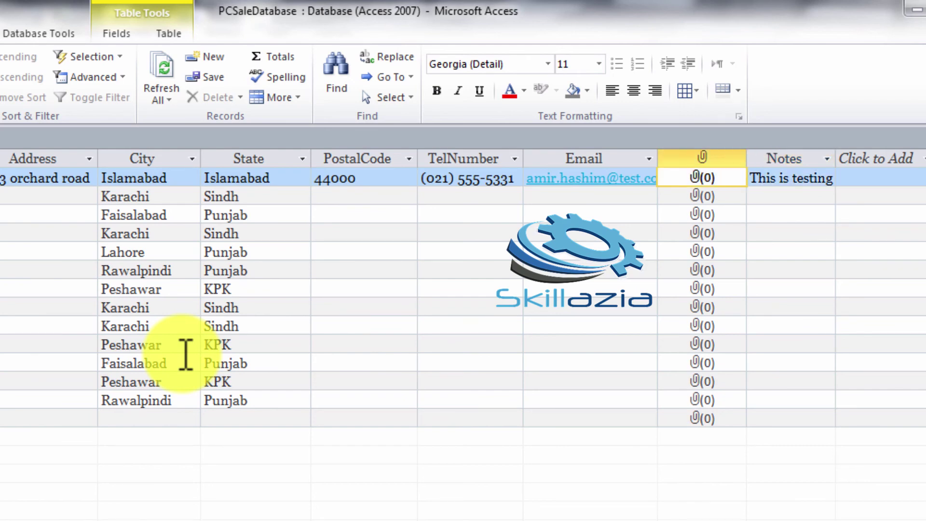
key("space")
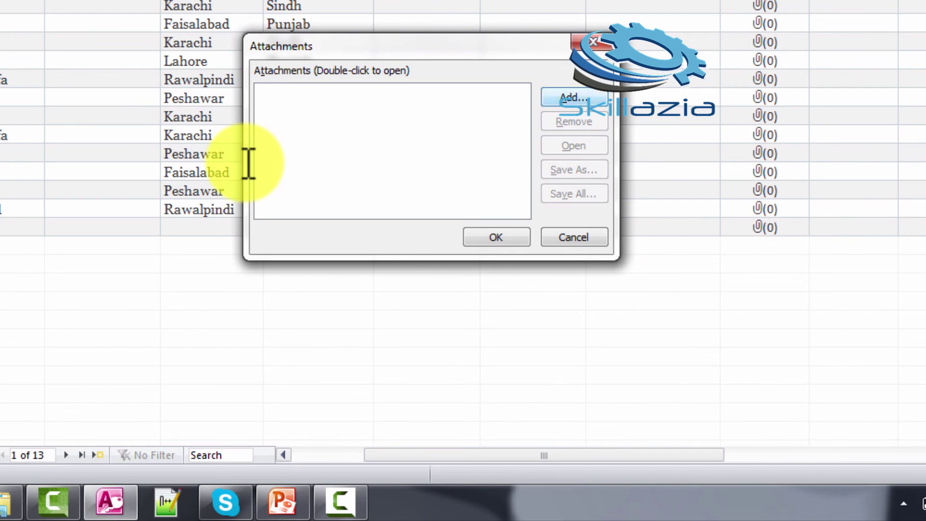
key("Return")
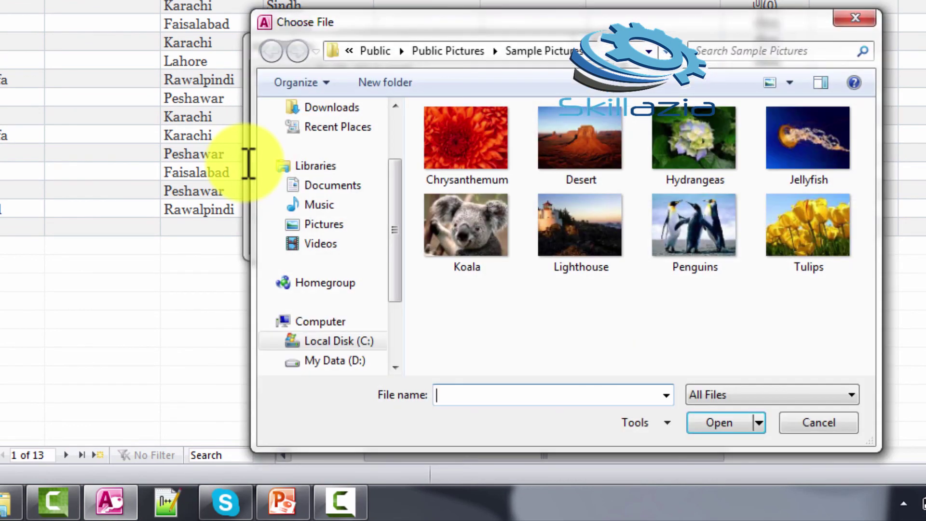
left_click(466, 233)
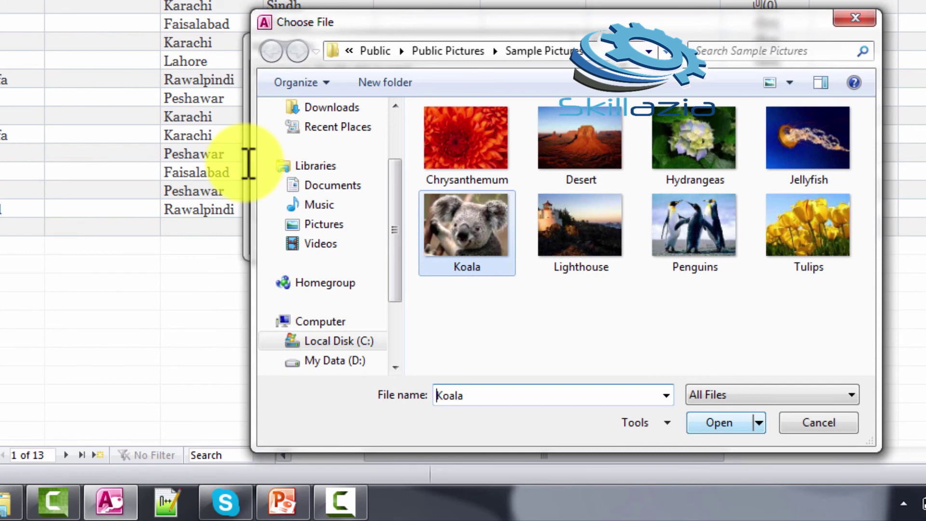
key("Return")
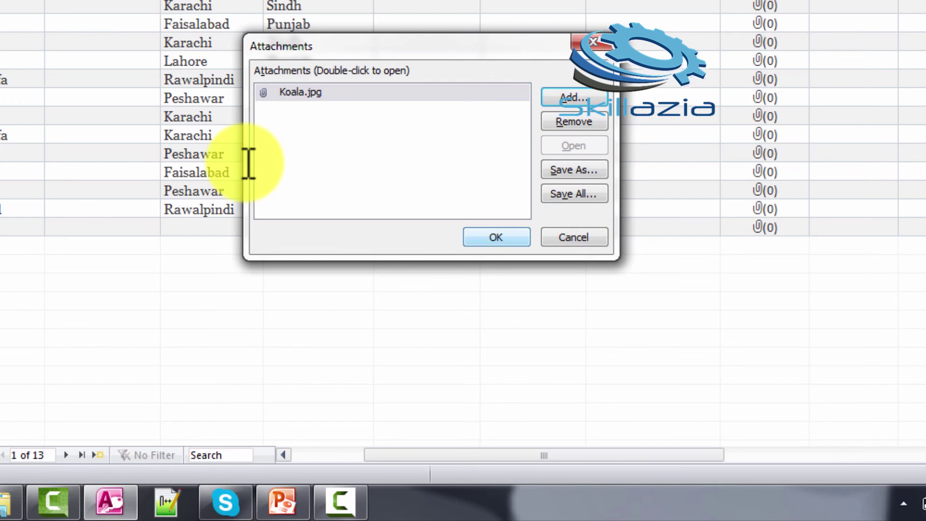
key("Return")
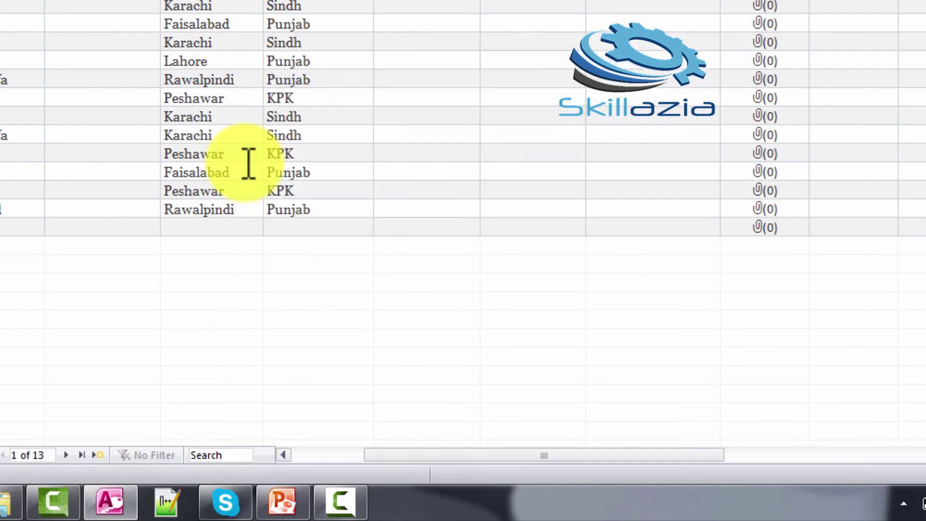